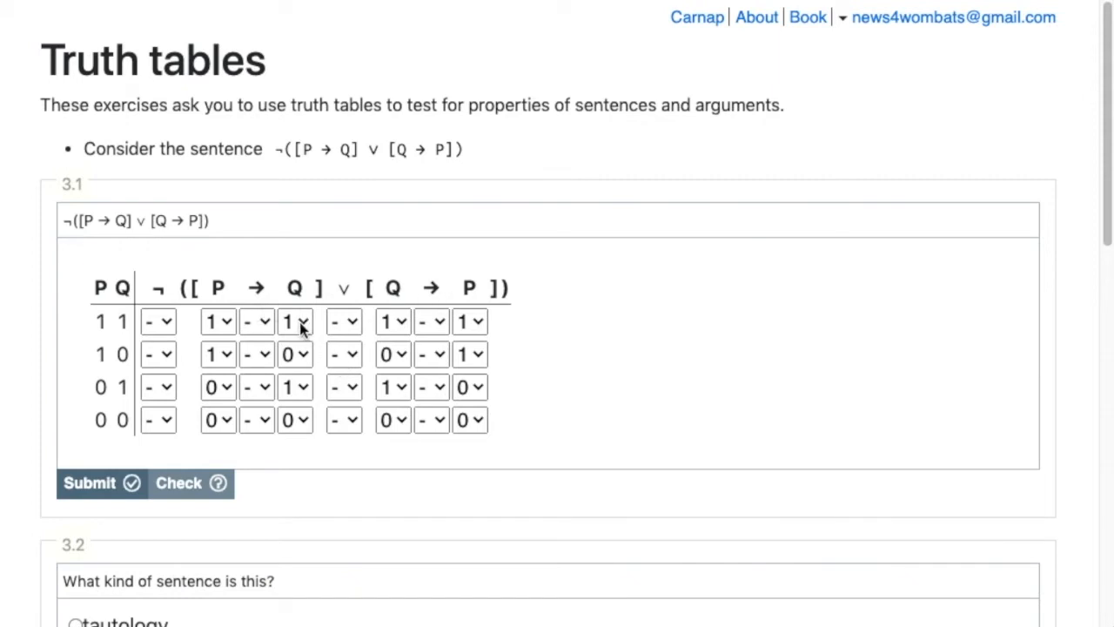
- In exercise 3.1, enter 0 for P → Q in row 1 0 and 0 for Q → P in row 0 1
click(264, 354)
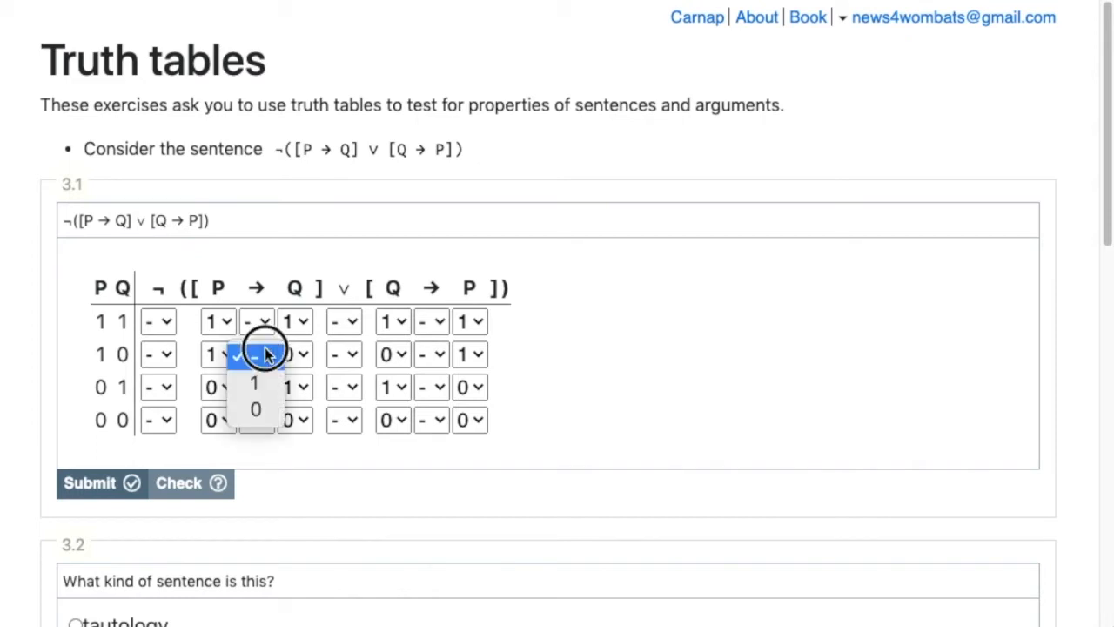
click(263, 402)
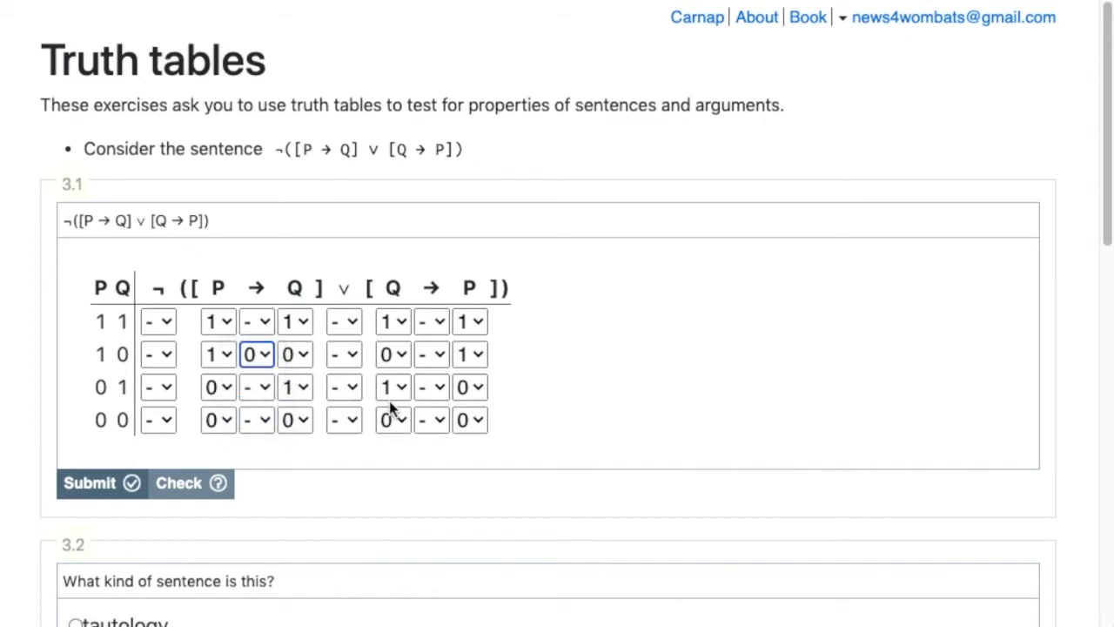
click(439, 387)
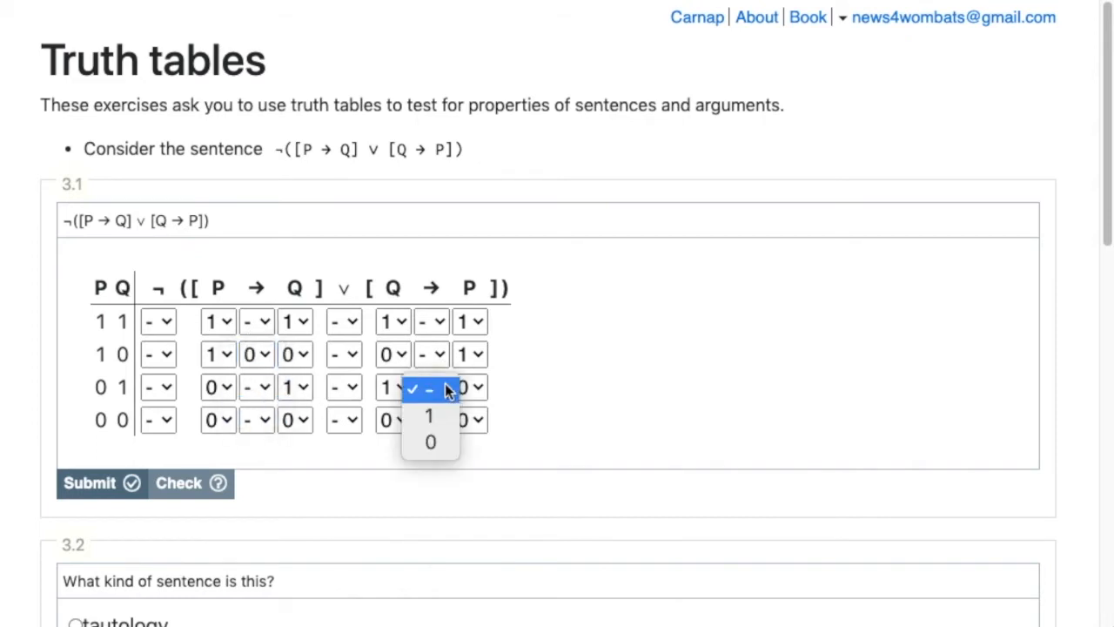
click(441, 439)
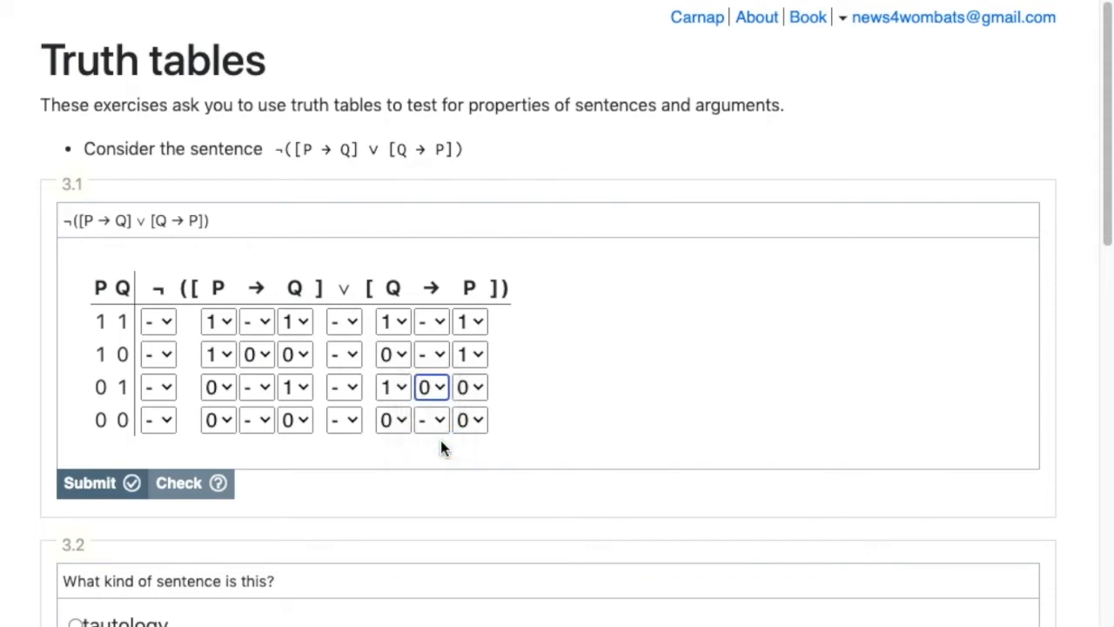
- Enter 1 for P → Q in rows 0 1, 0 0 and 1 1 of the exercise 3.1 table
click(261, 386)
click(254, 417)
click(259, 420)
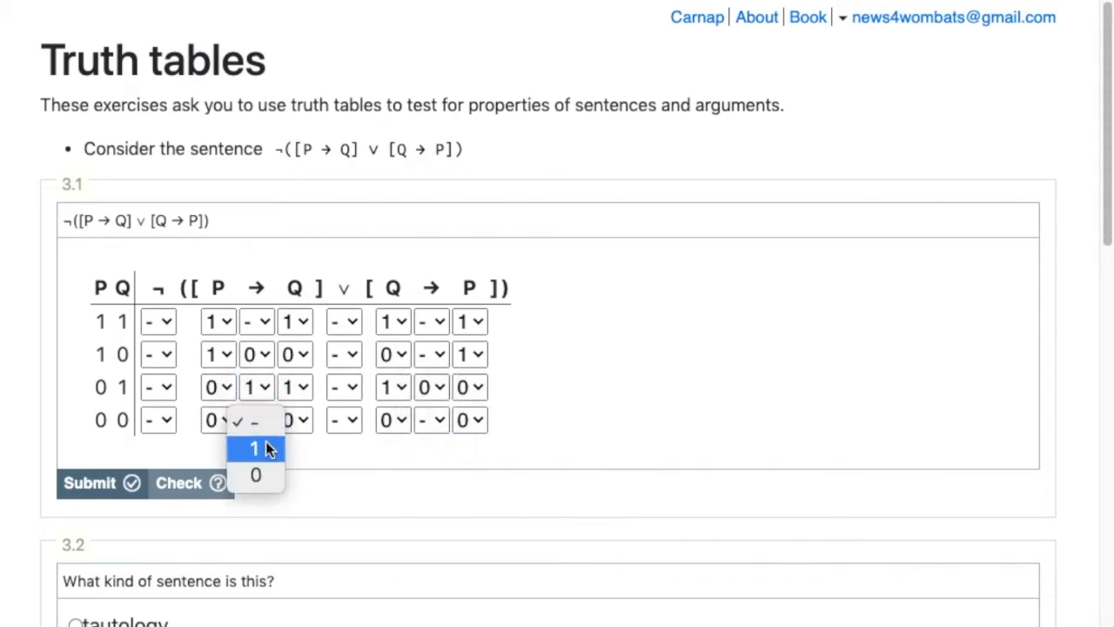
click(254, 448)
click(257, 322)
click(261, 348)
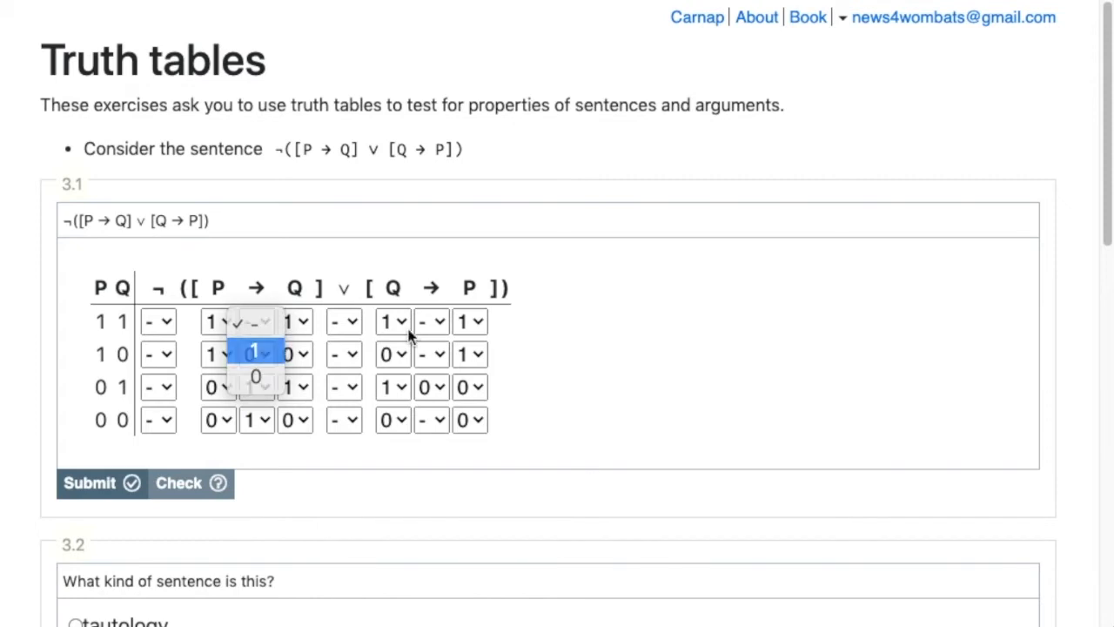
- Enter 1 for Q → P in rows 1 1, 1 0 and 0 0 of the exercise 3.1 table
click(442, 326)
click(435, 351)
click(438, 352)
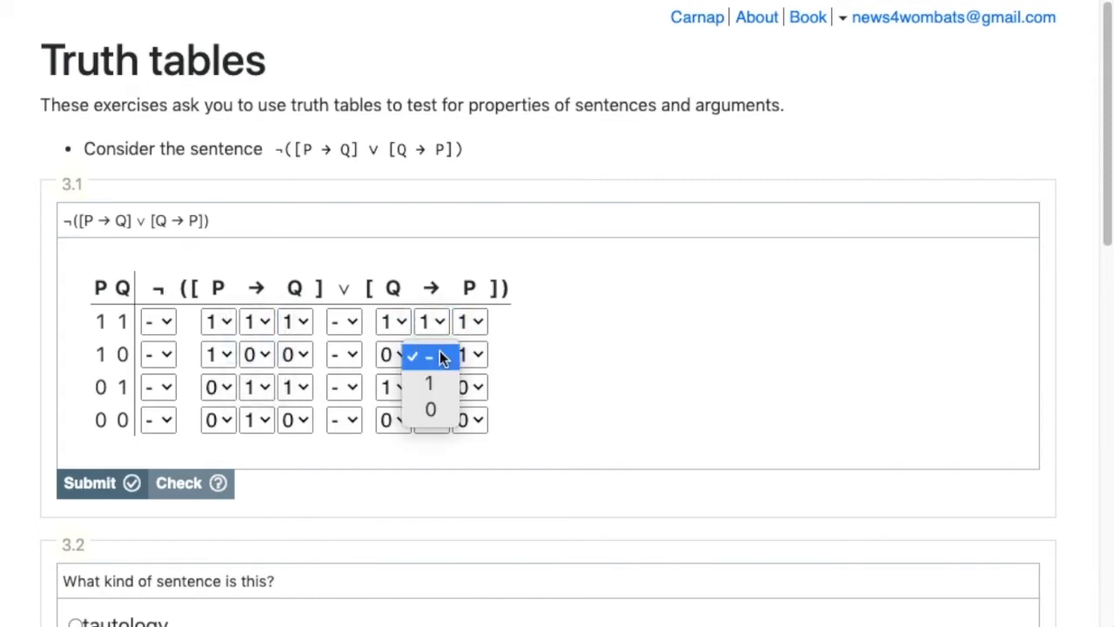
click(437, 384)
click(438, 419)
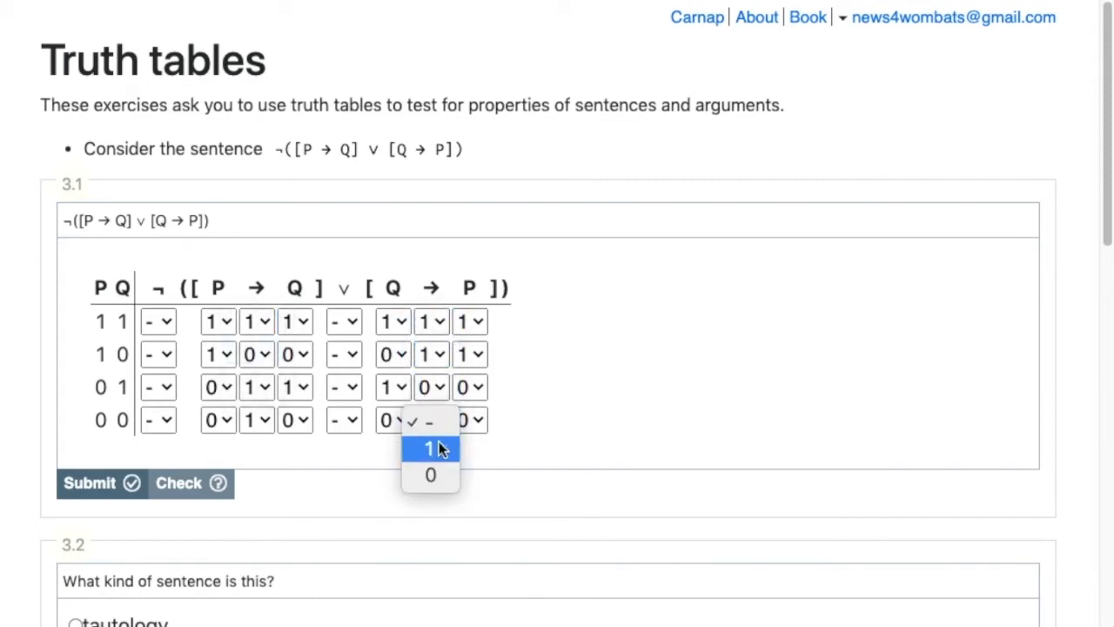
click(440, 447)
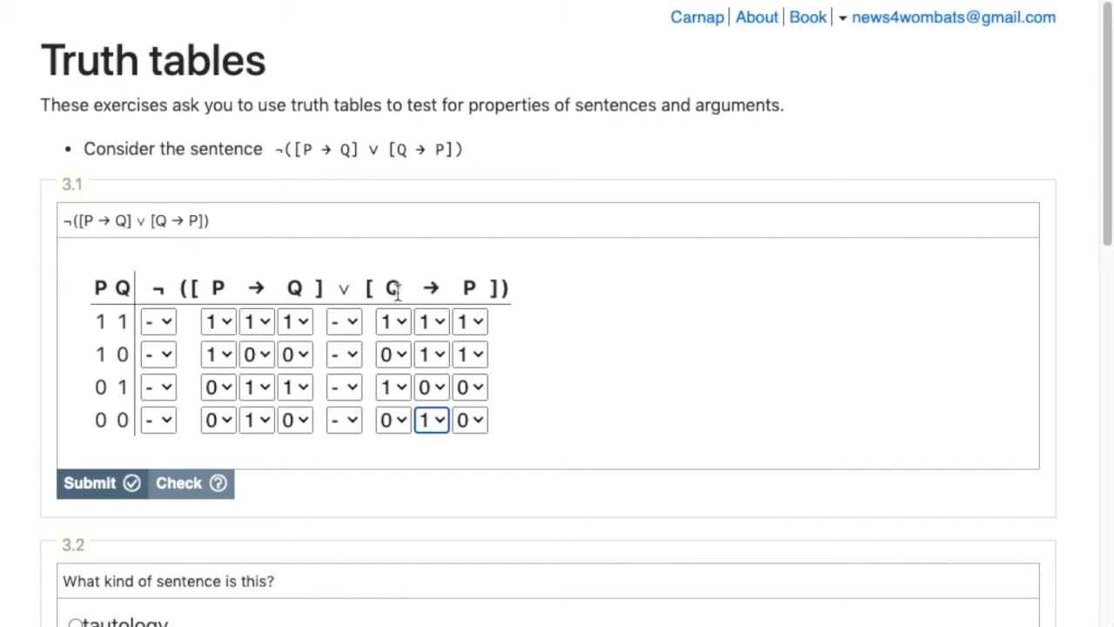
- Fill all four rows of the disjunction column in exercise 3.1 with 1
click(346, 324)
click(348, 353)
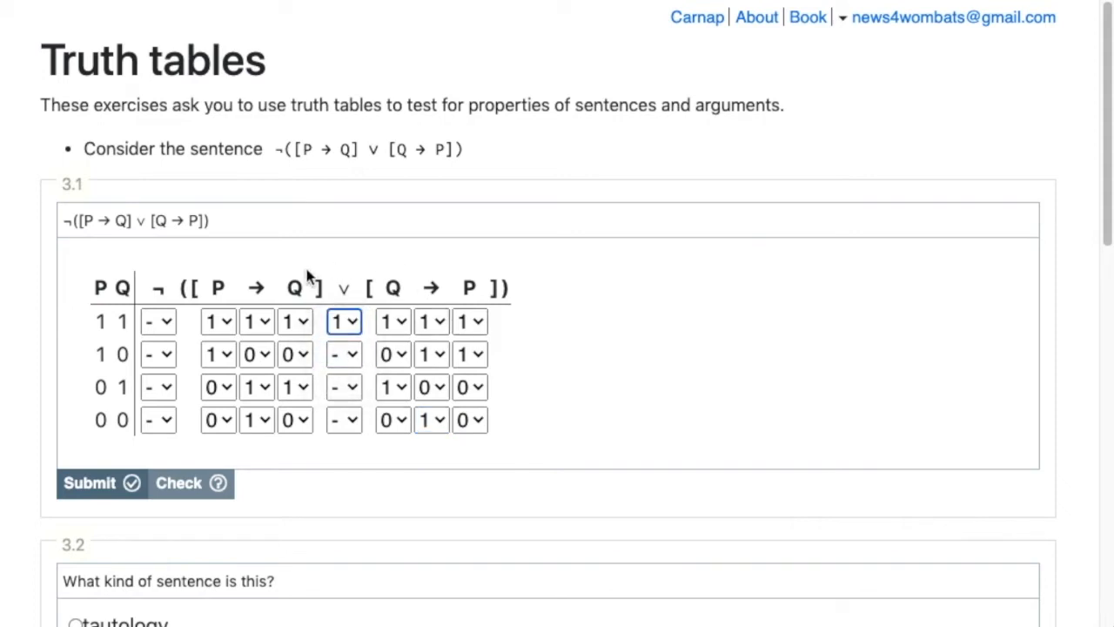
click(354, 356)
click(343, 381)
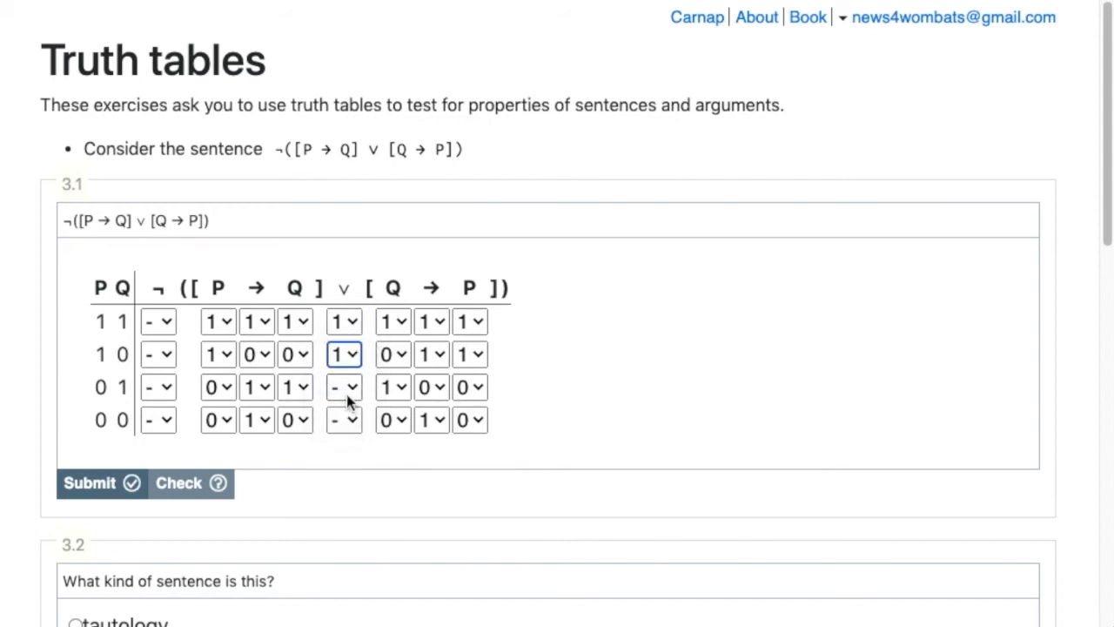
click(348, 397)
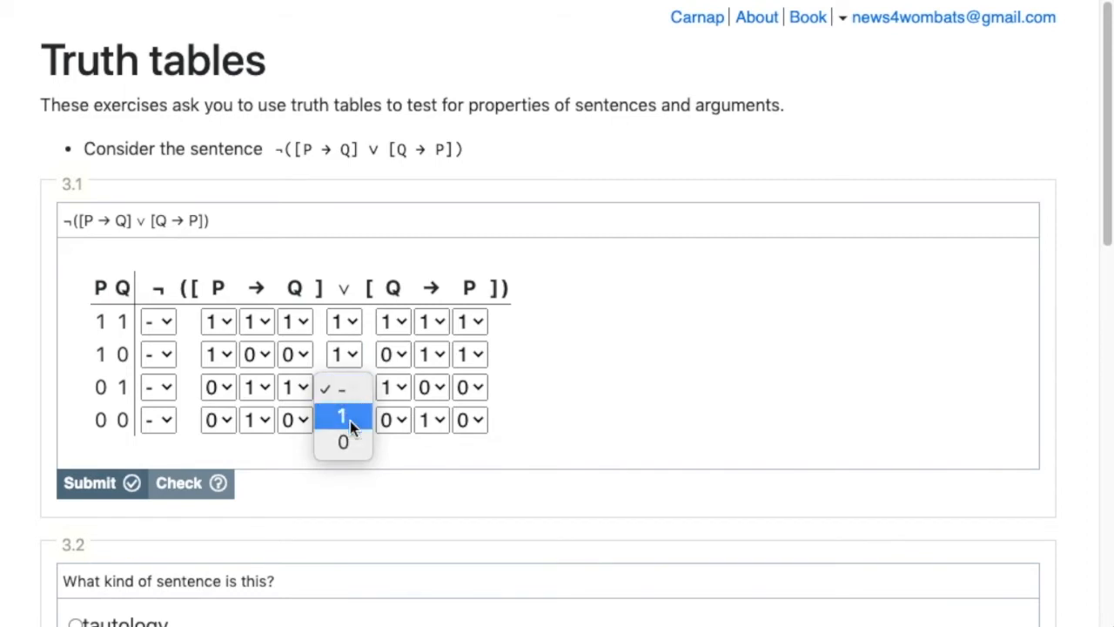
click(350, 420)
click(351, 425)
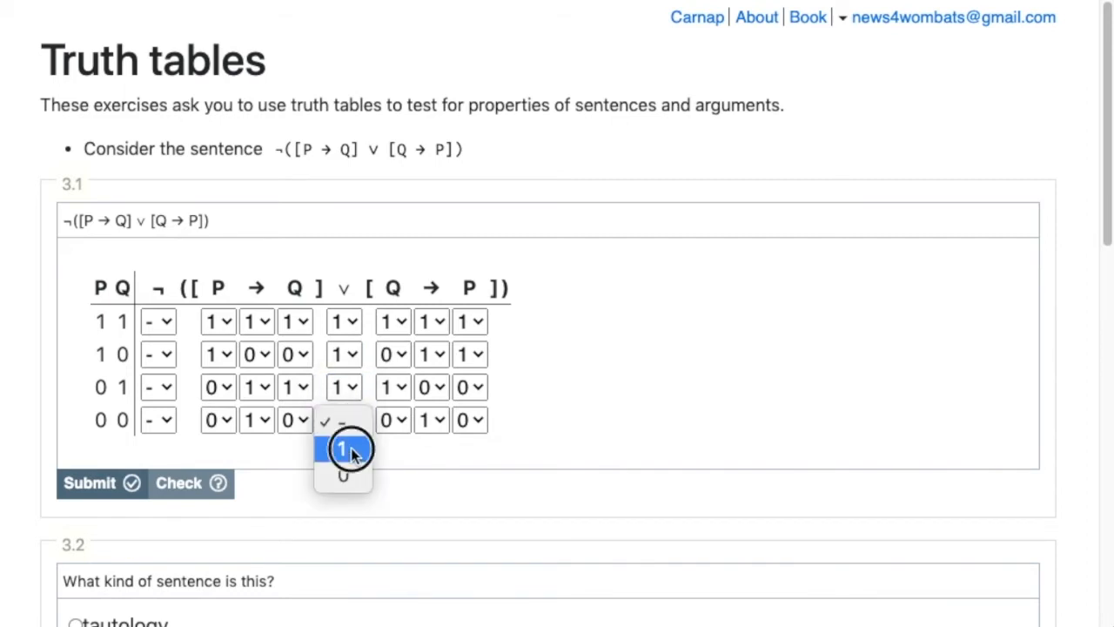
click(351, 449)
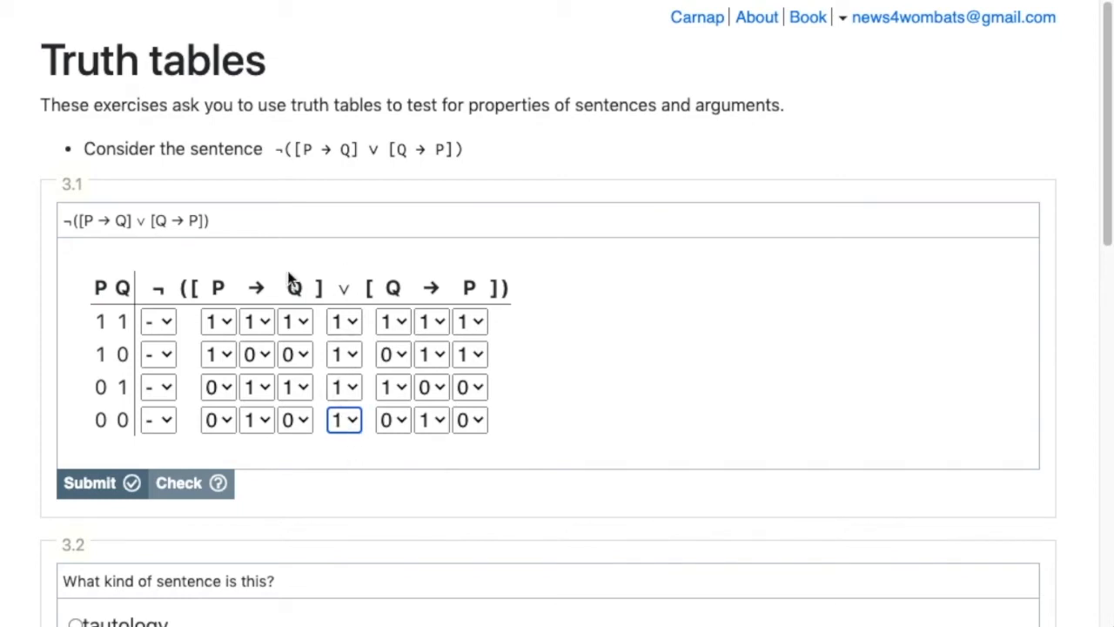
- Fill all four rows of the main negation column in exercise 3.1 with 0
click(157, 324)
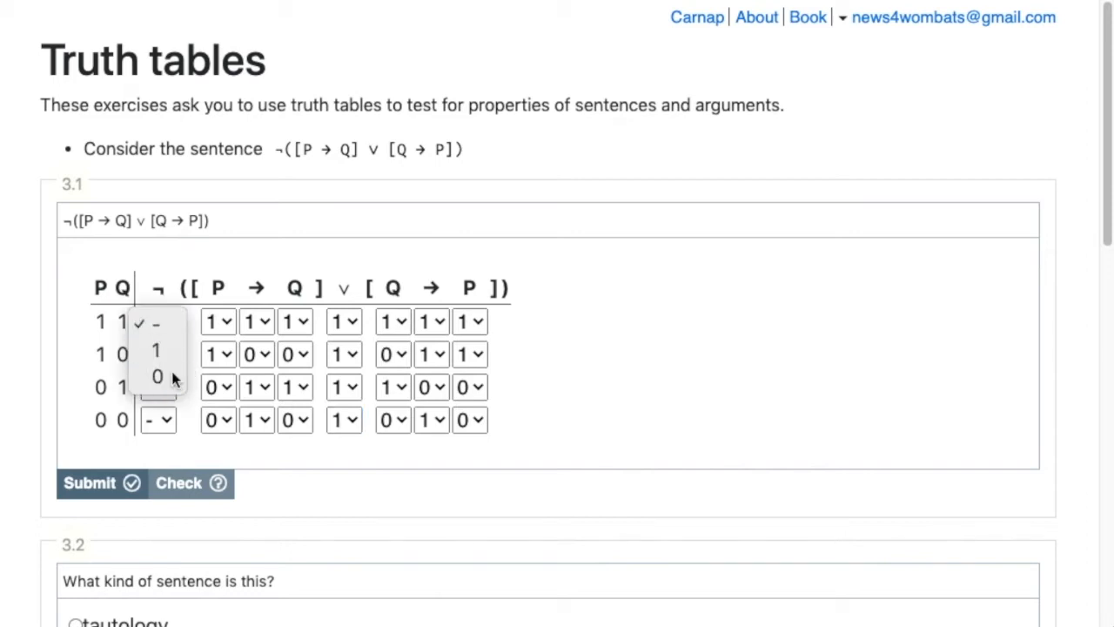
click(155, 376)
click(165, 353)
click(161, 411)
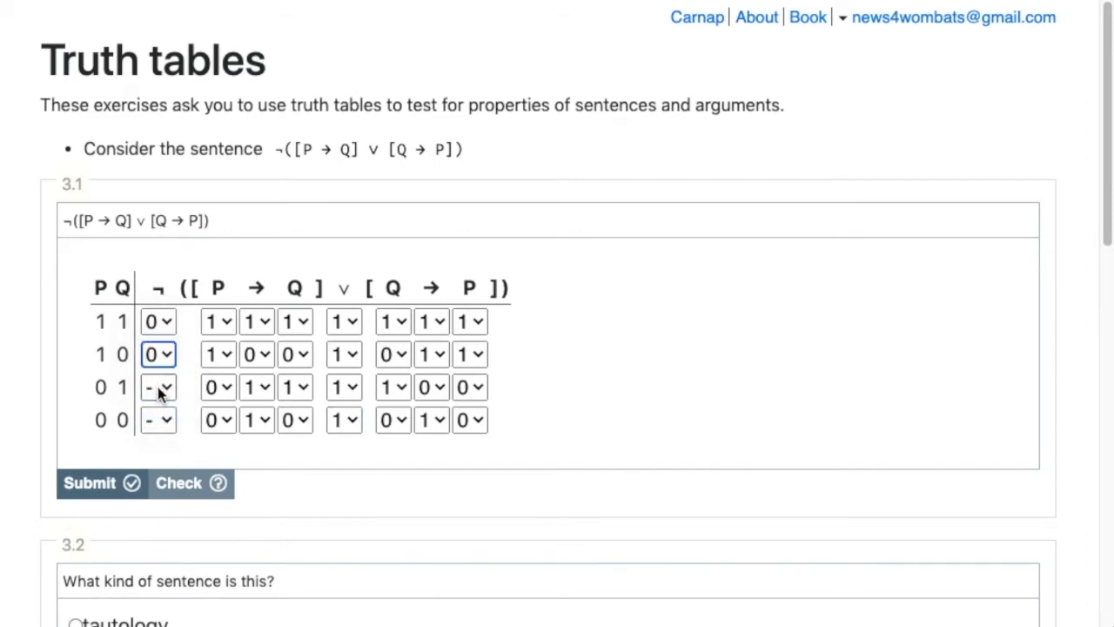
click(160, 388)
click(163, 441)
click(166, 419)
click(166, 474)
- Check the completed truth table of exercise 3.1 for correctness and dismiss the feedback
click(115, 487)
click(180, 488)
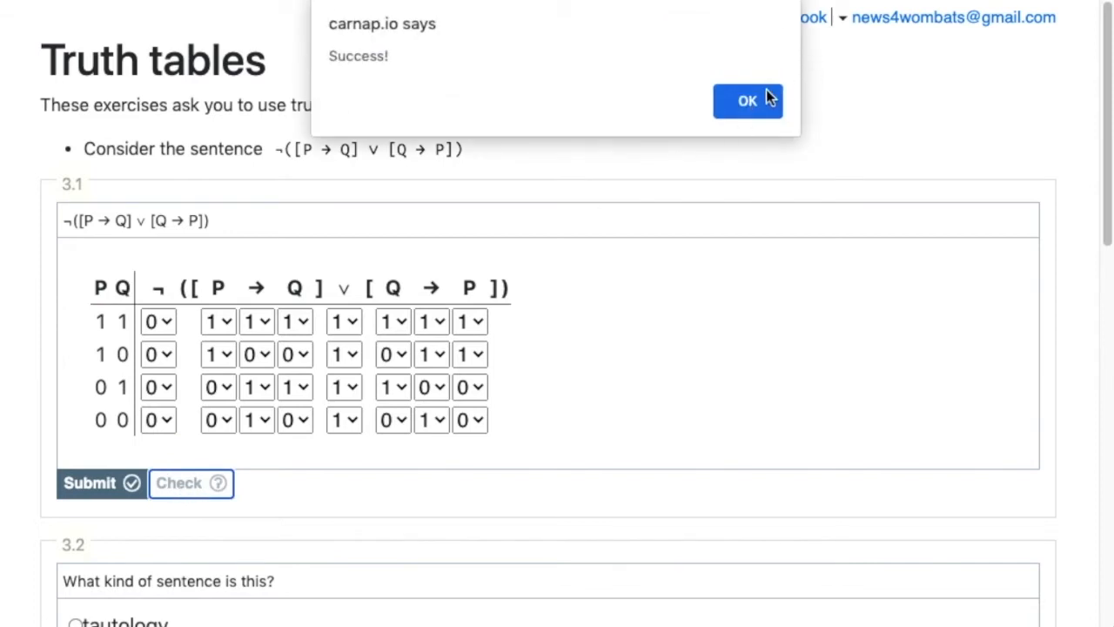
click(762, 99)
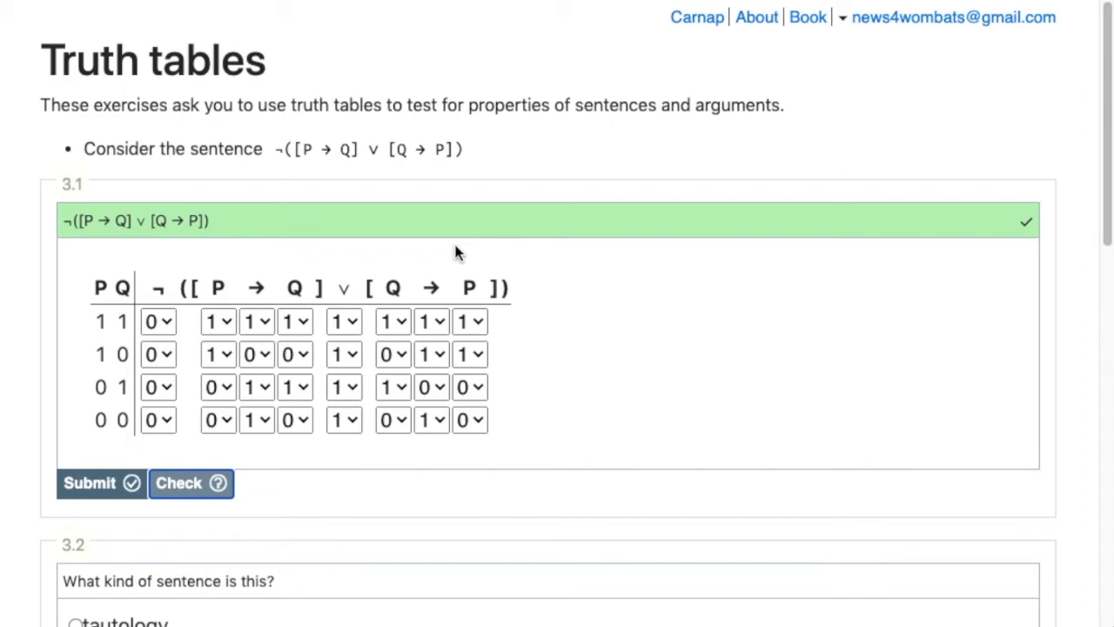
click(111, 491)
- Answer question 3.2 by classifying the sentence as a contradiction
scroll(522, 484, down, 5)
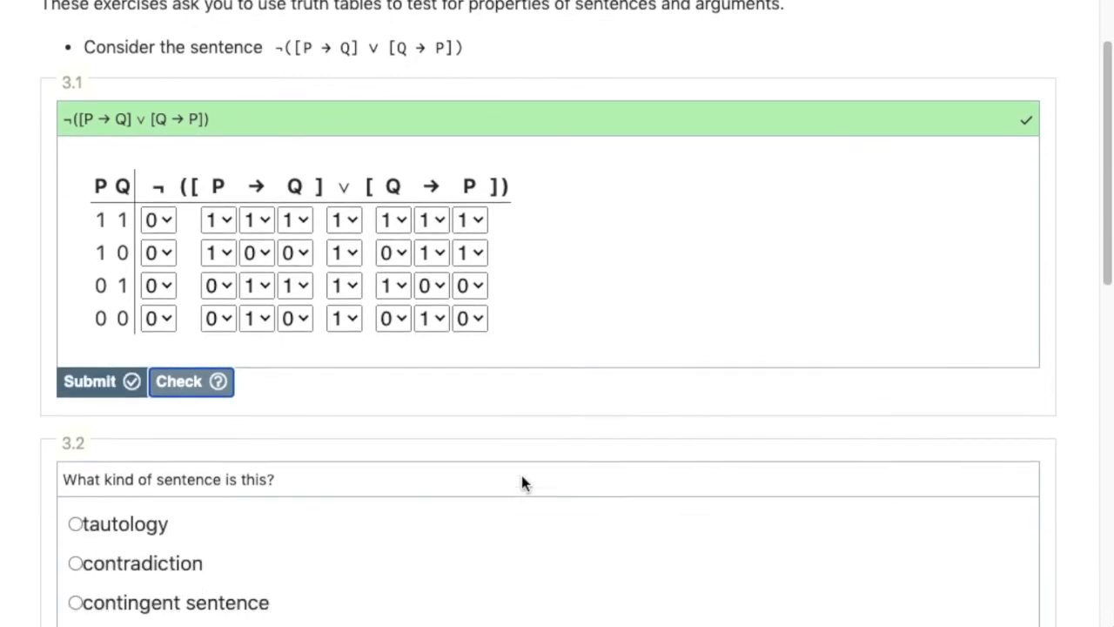
scroll(523, 484, down, 1)
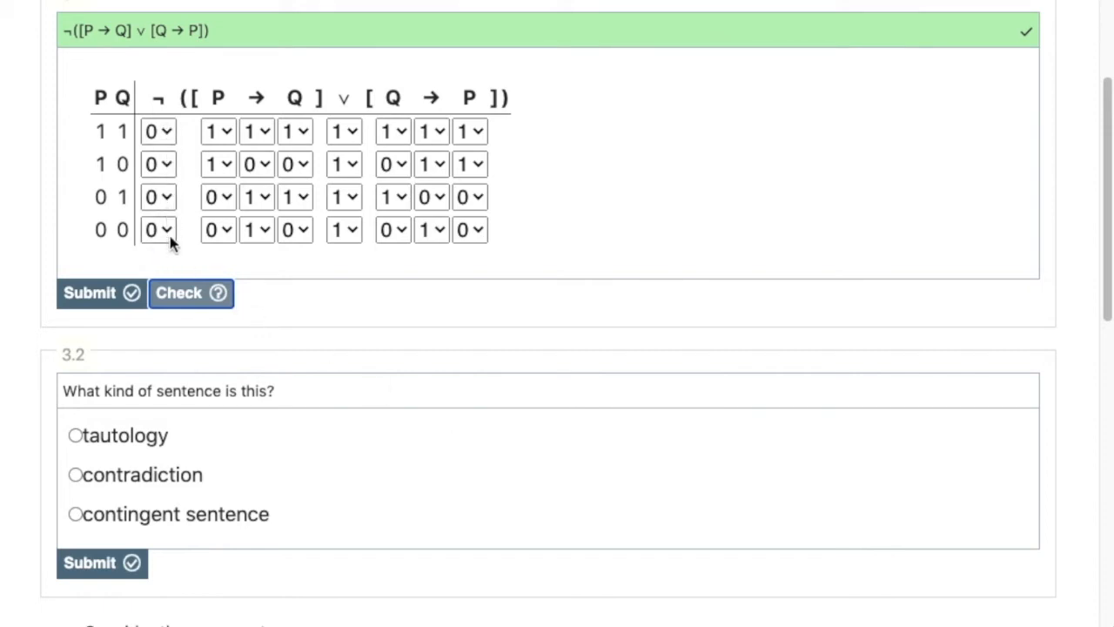
click(75, 477)
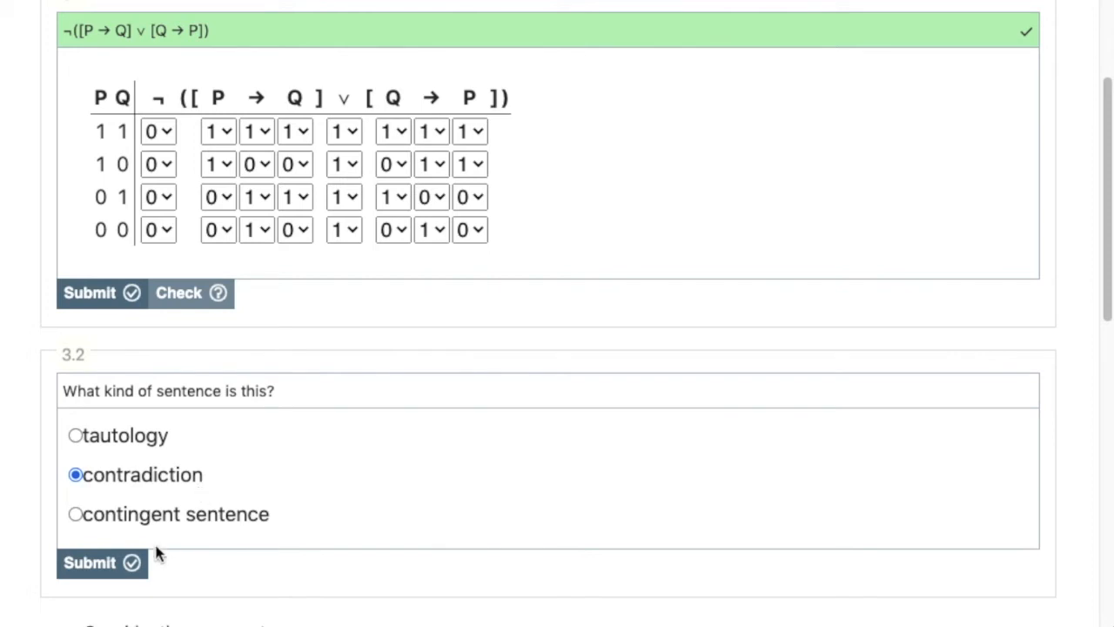
click(130, 567)
- In the exercise 3.3 table, fill the ¬T negation column from first to last row with 0, 1, 0, 1
scroll(279, 564, down, 2)
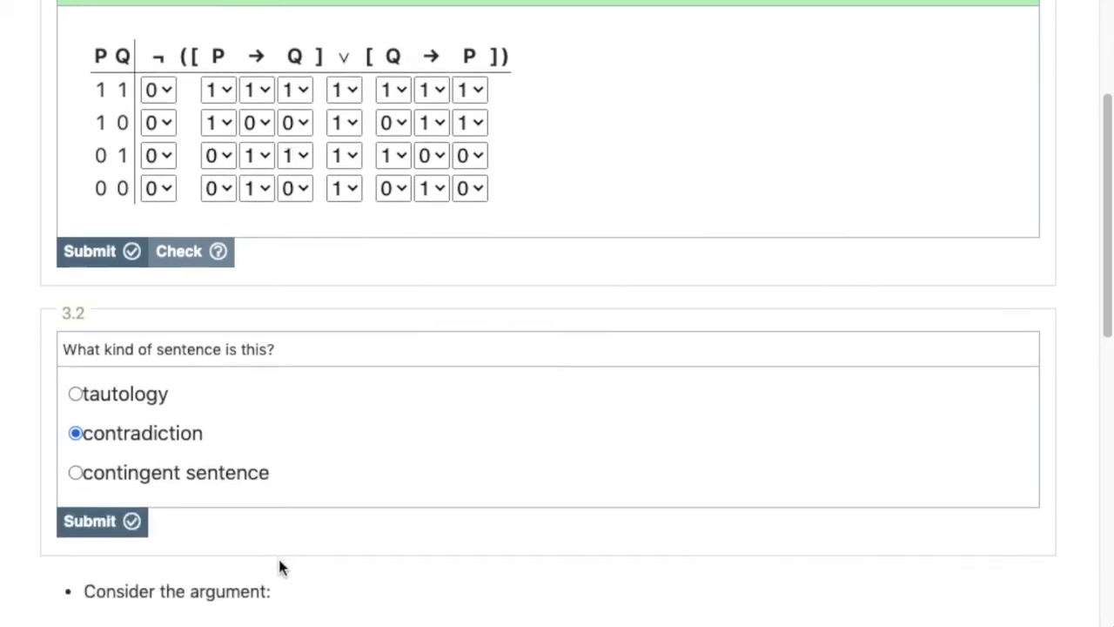
scroll(279, 566, down, 1)
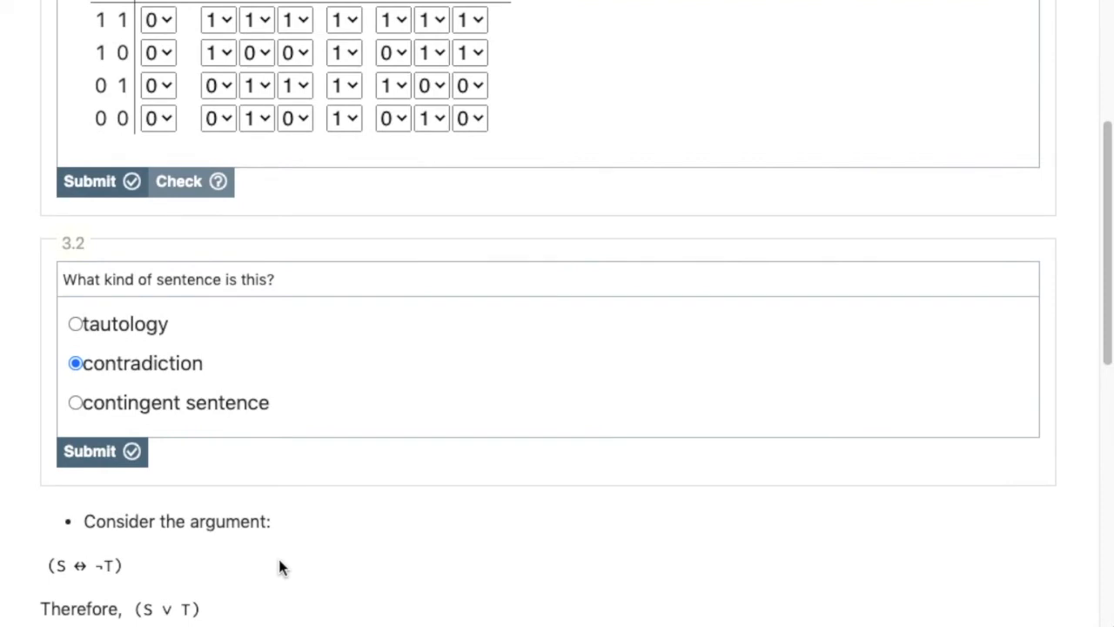
scroll(279, 567, down, 4)
scroll(279, 567, down, 5)
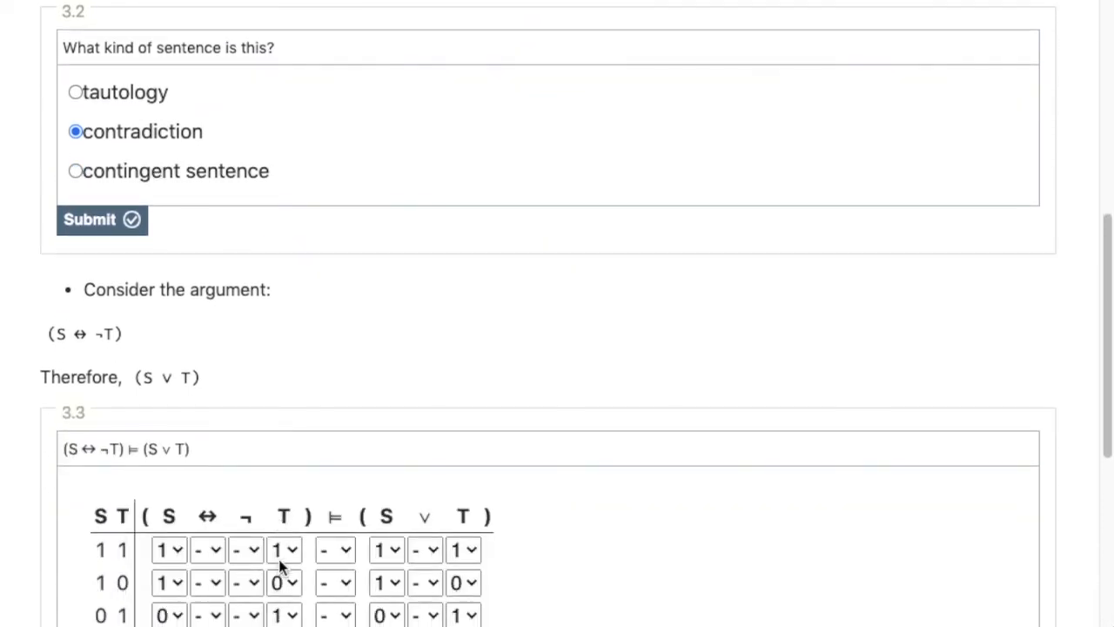
scroll(279, 566, down, 2)
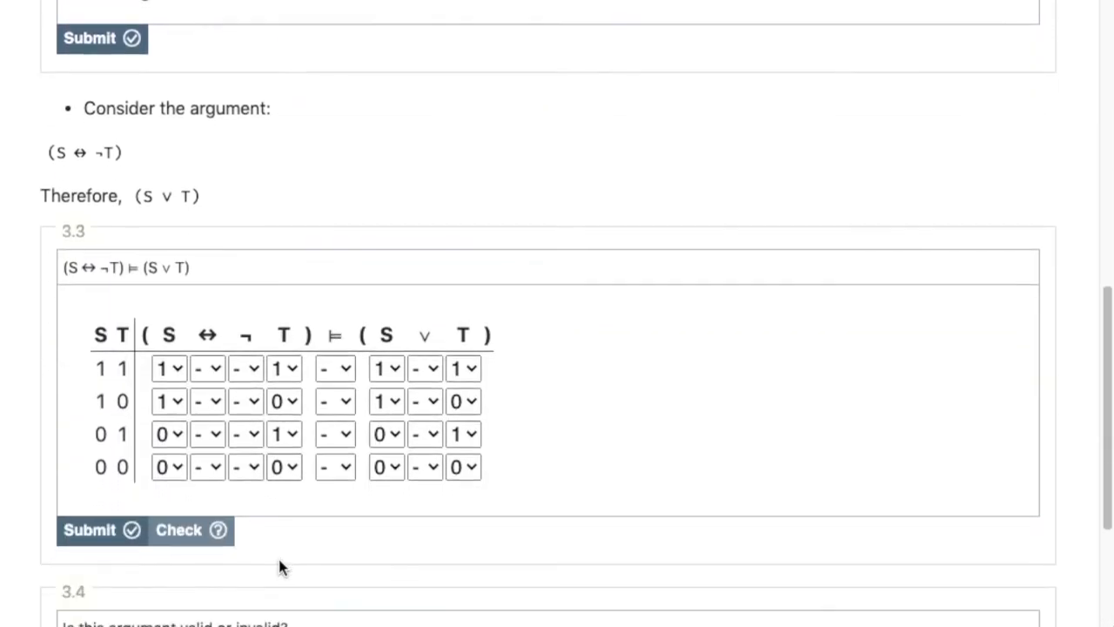
scroll(279, 566, down, 1)
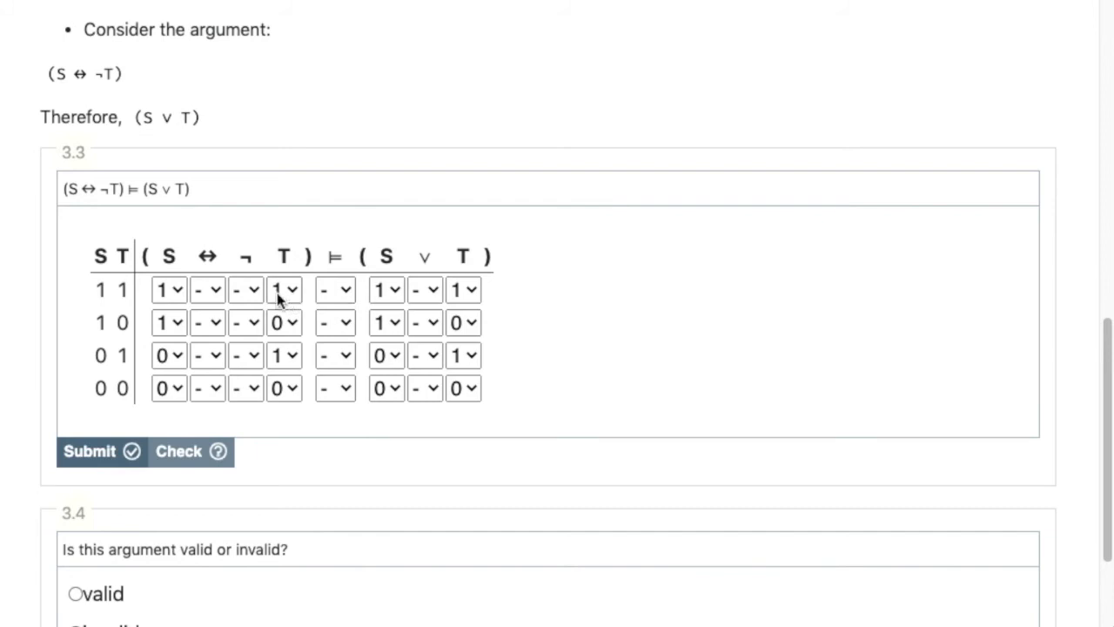
click(248, 292)
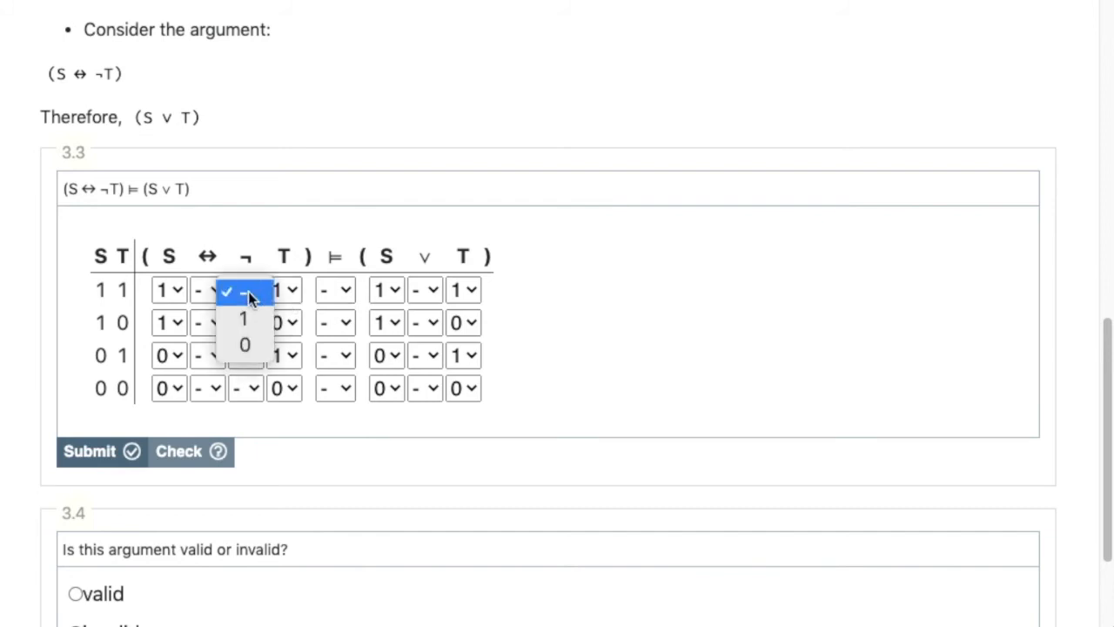
click(257, 345)
click(256, 321)
click(257, 355)
click(258, 355)
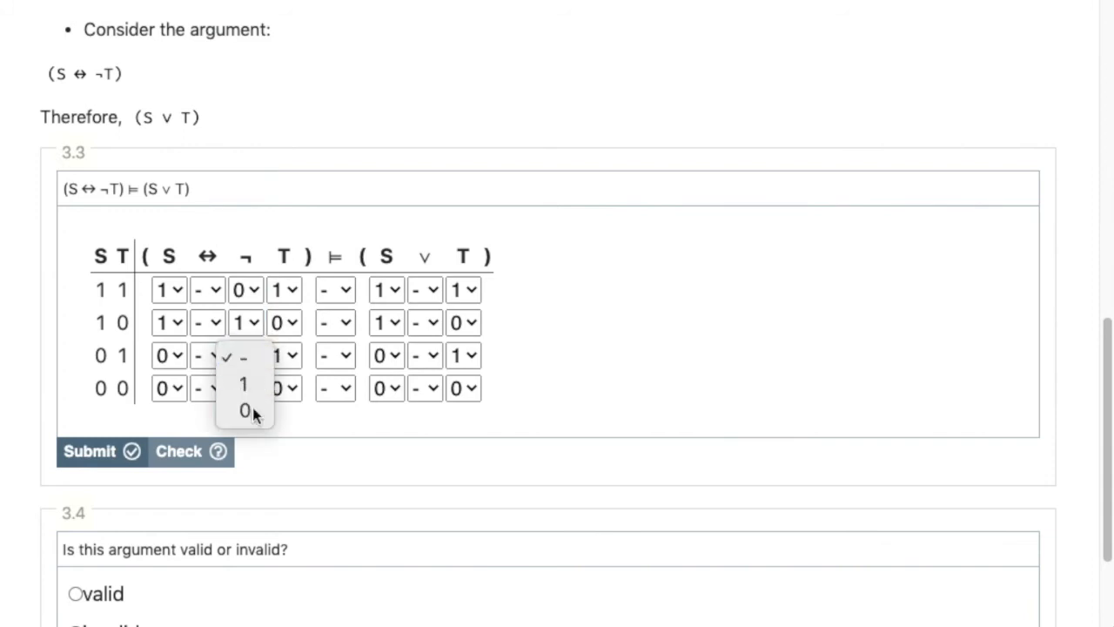
click(252, 407)
click(251, 389)
click(252, 417)
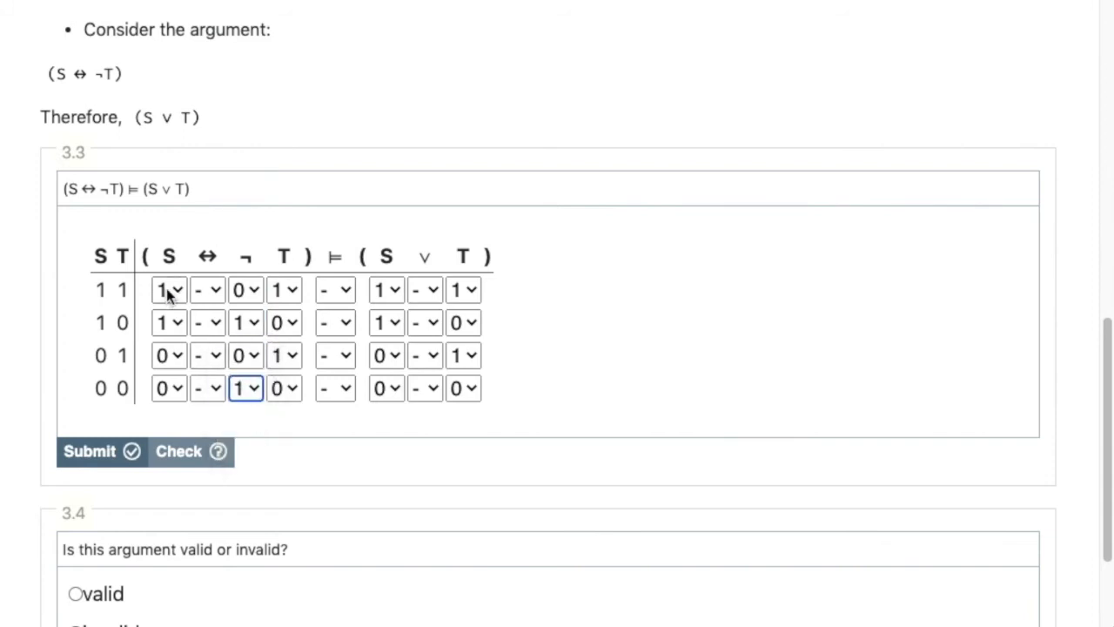
- Fill the biconditional column of exercise 3.3 from first to last row with 0, 1, 1, 0
click(218, 291)
click(218, 344)
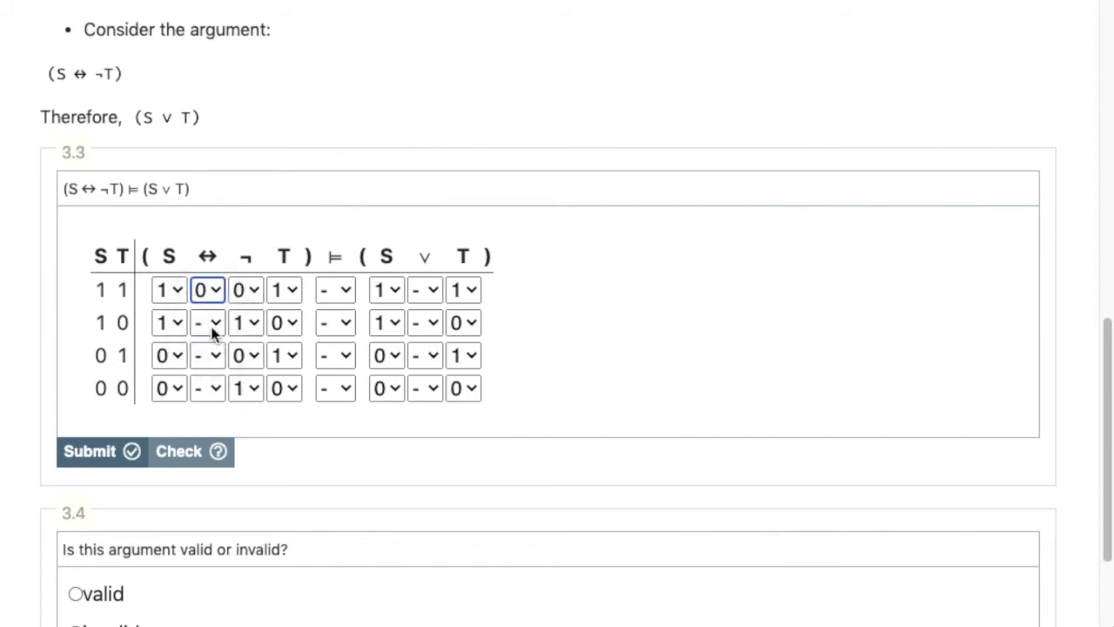
click(213, 329)
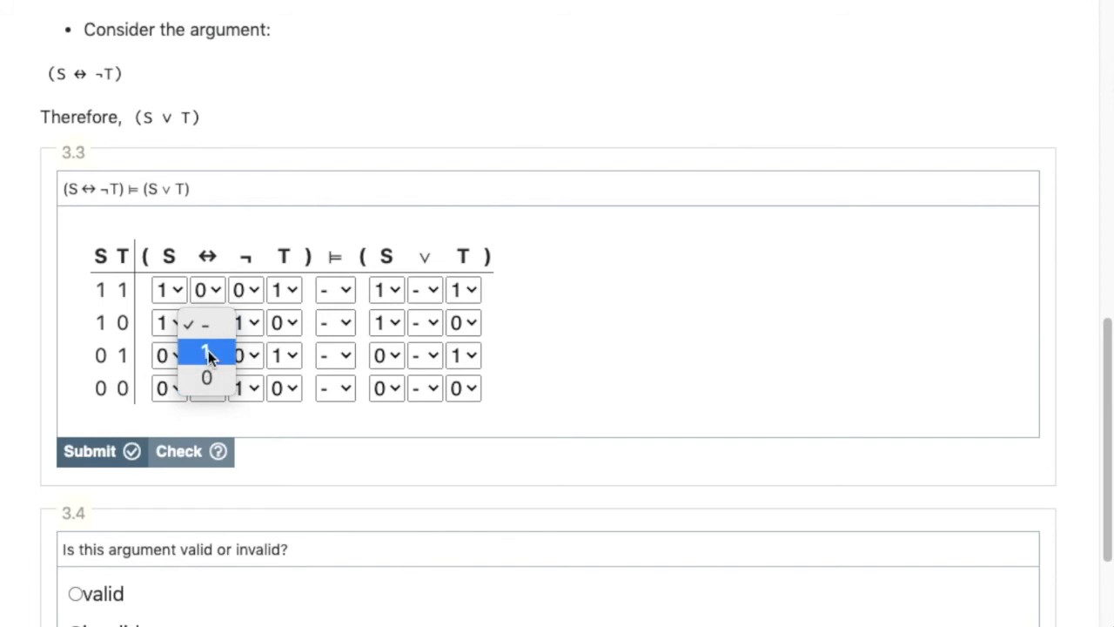
click(208, 350)
click(210, 357)
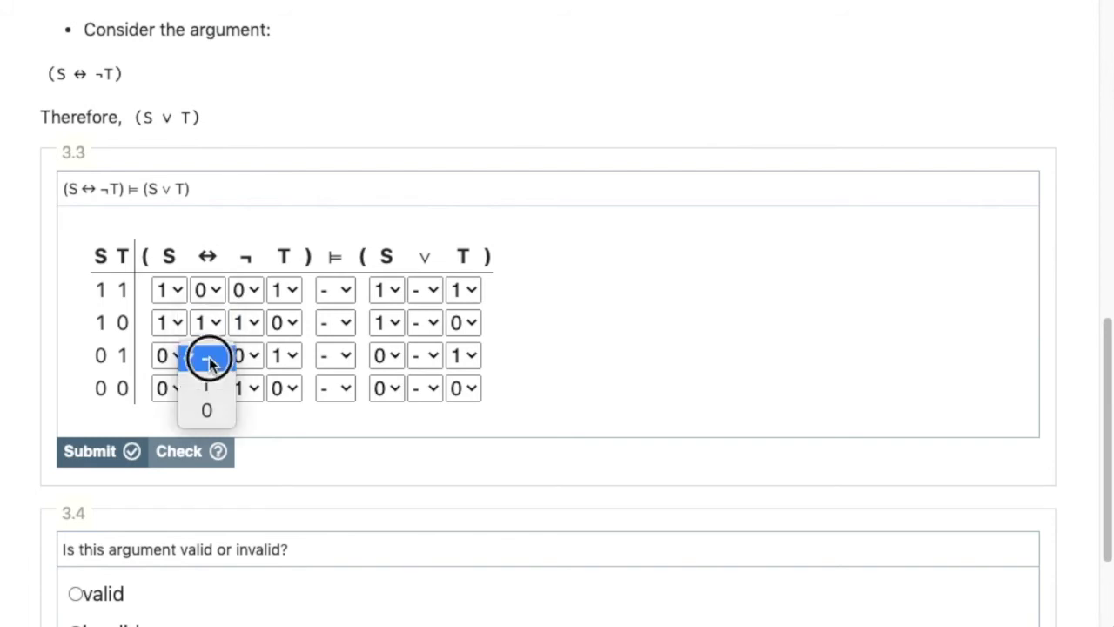
click(207, 384)
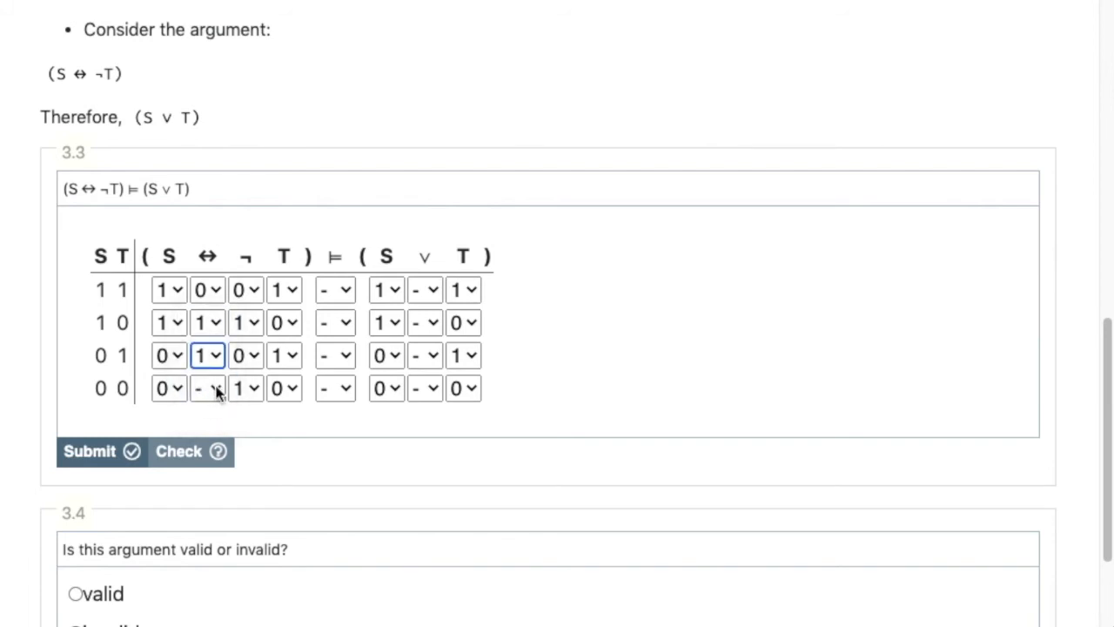
click(216, 388)
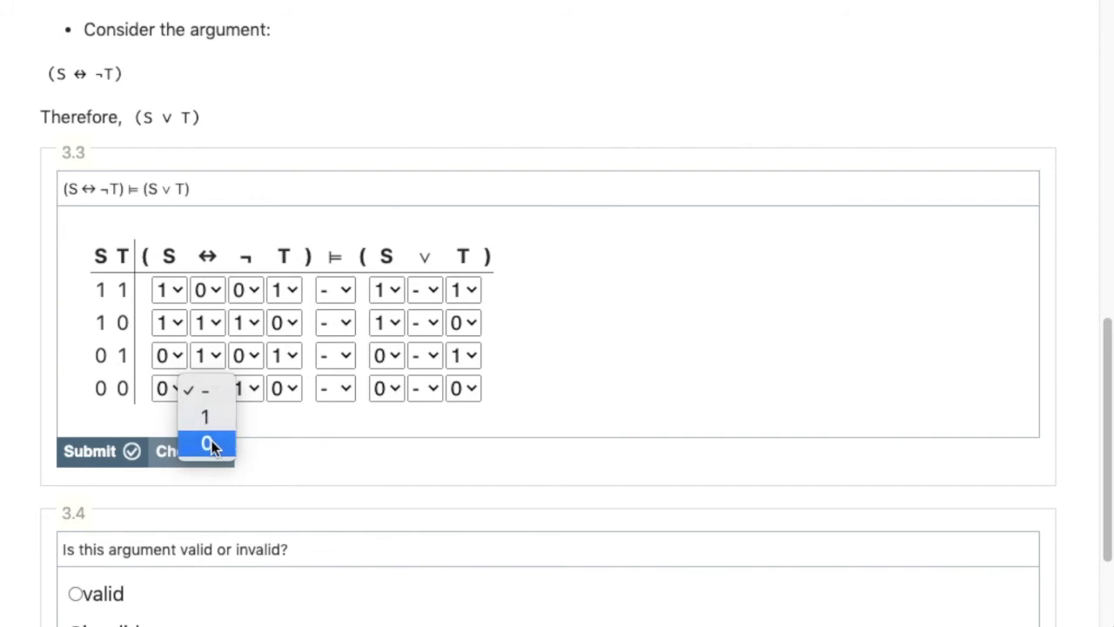
click(212, 441)
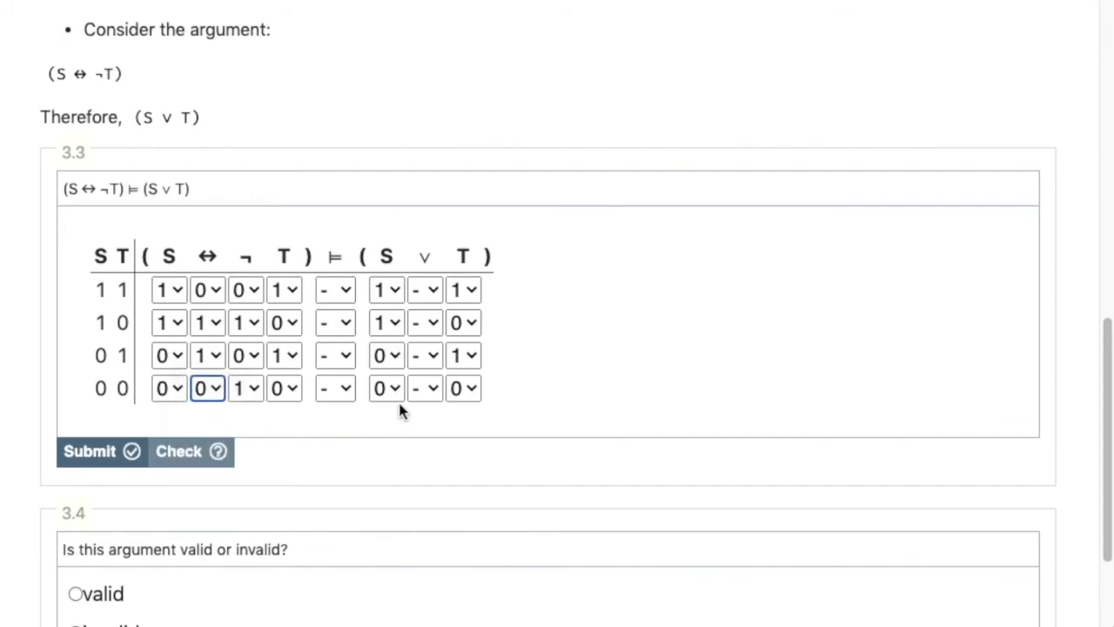
- Fill the disjunction column of the exercise 3.3 conclusion from first to last row with 1, 1, 1, 0
click(436, 293)
click(436, 316)
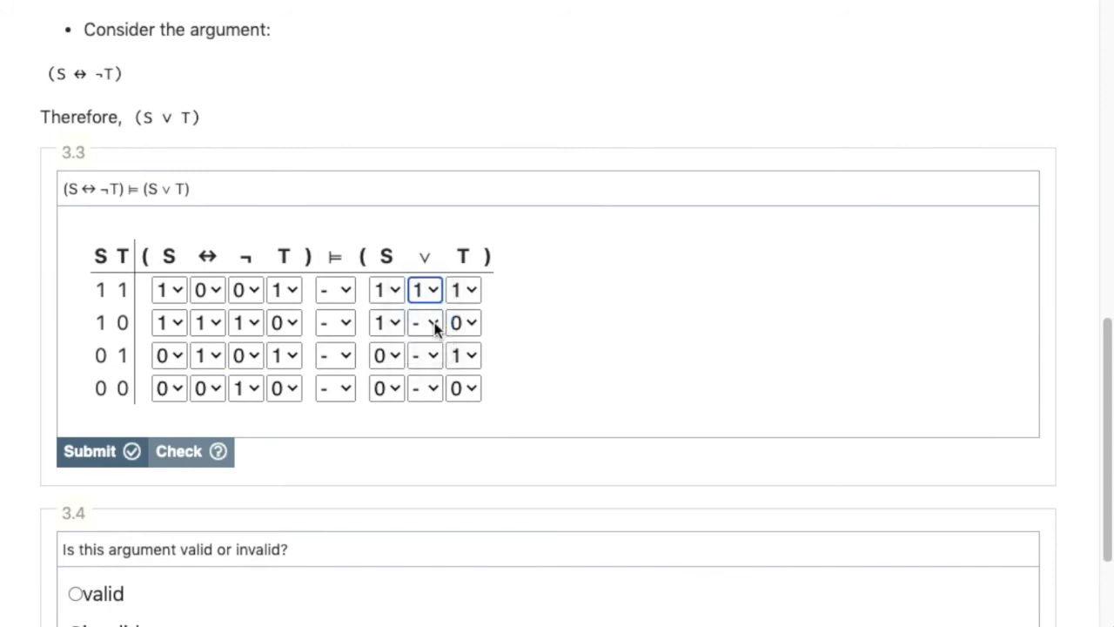
click(434, 322)
click(434, 350)
click(430, 357)
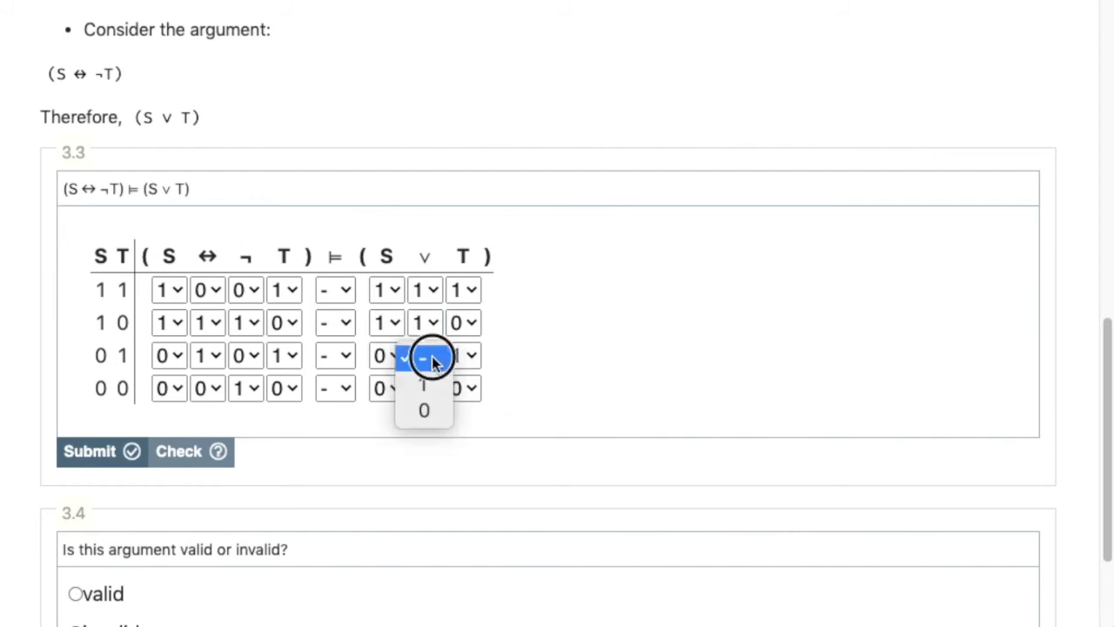
click(433, 383)
click(431, 389)
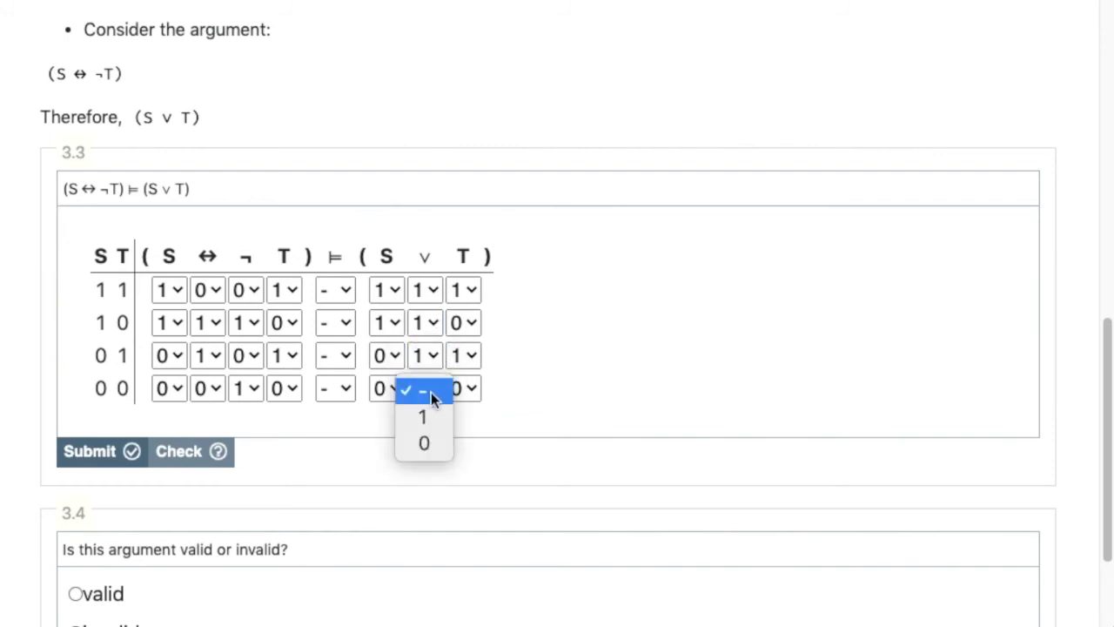
click(433, 448)
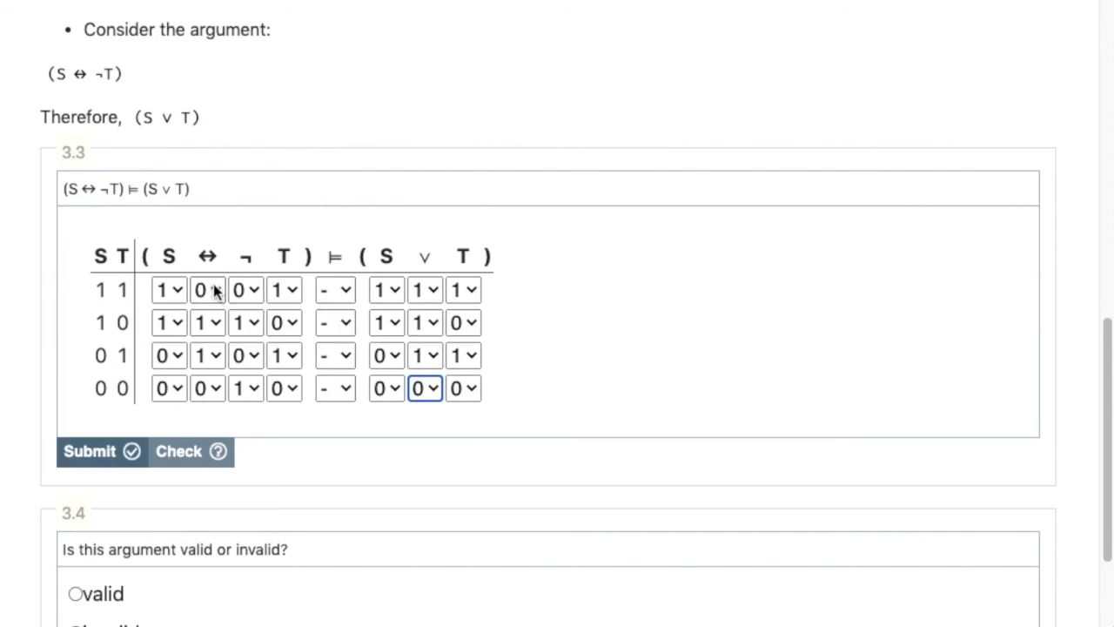
- Mark all four rows of the turnstile column in exercise 3.3 with a check mark
click(337, 294)
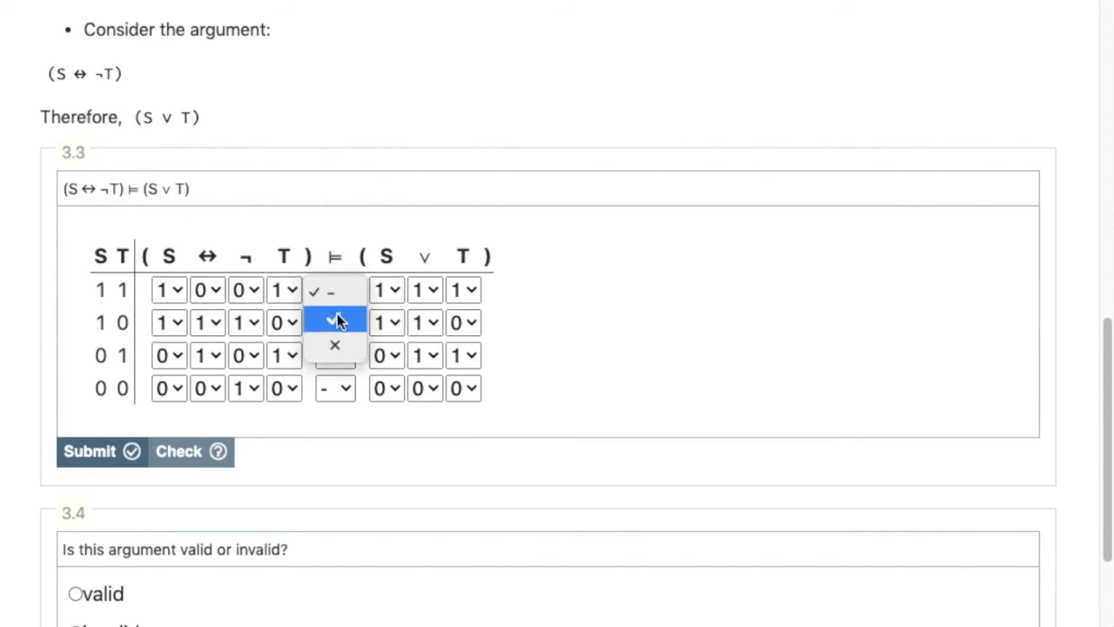
click(337, 321)
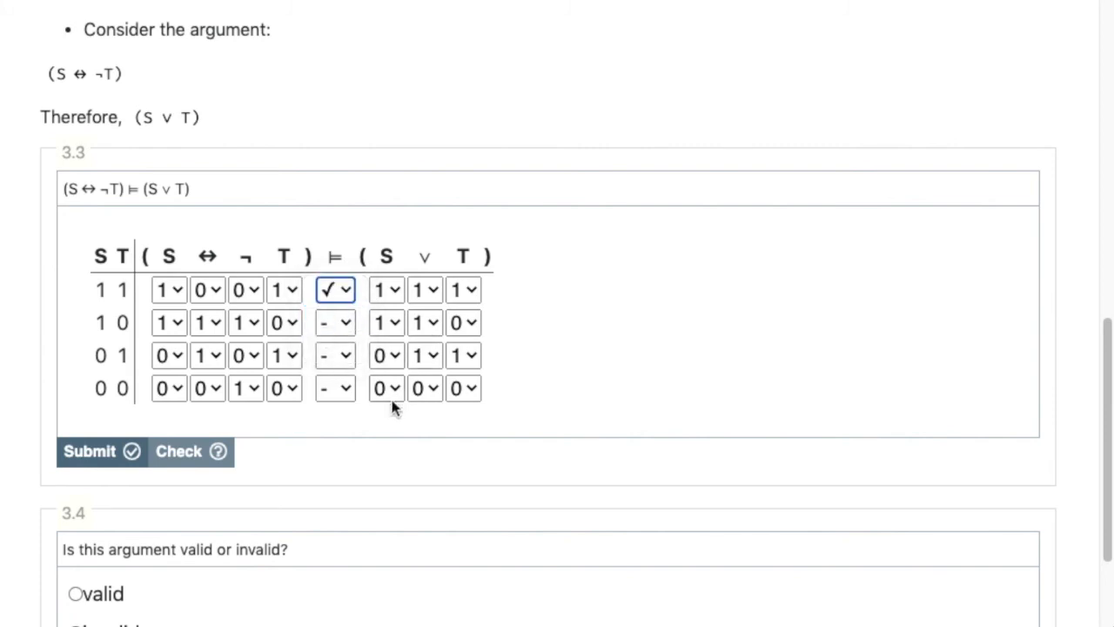
click(347, 323)
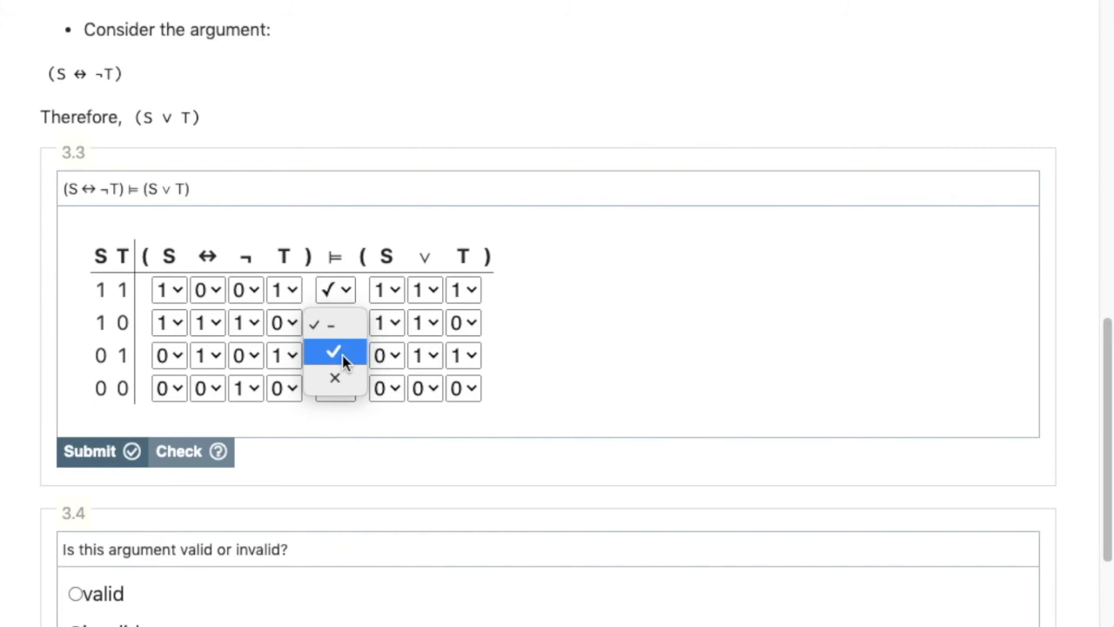
click(342, 355)
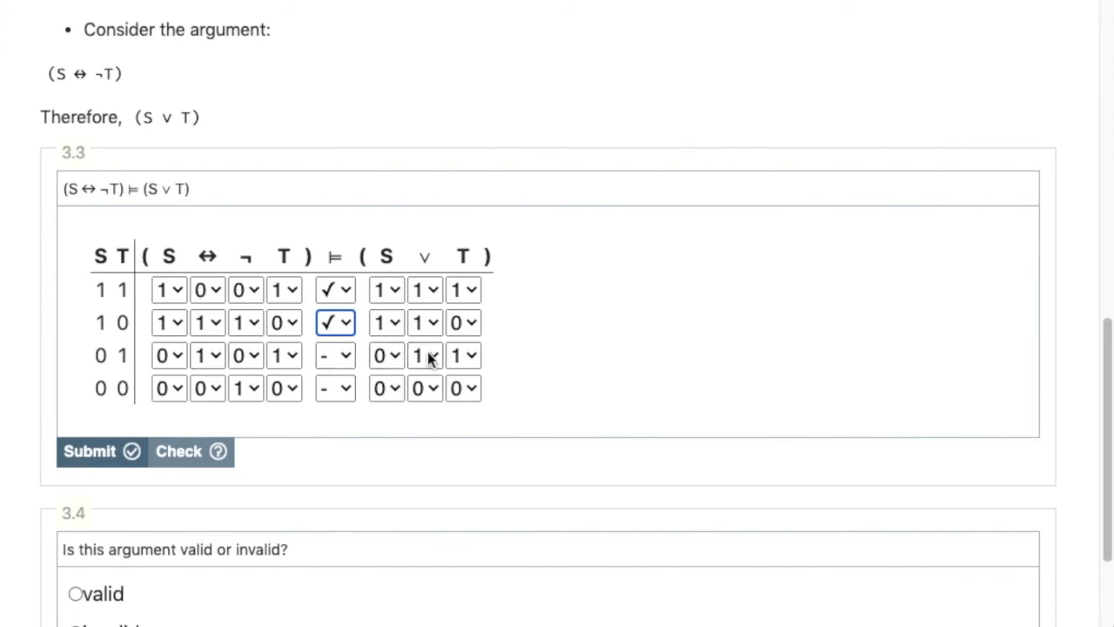
click(345, 359)
click(344, 384)
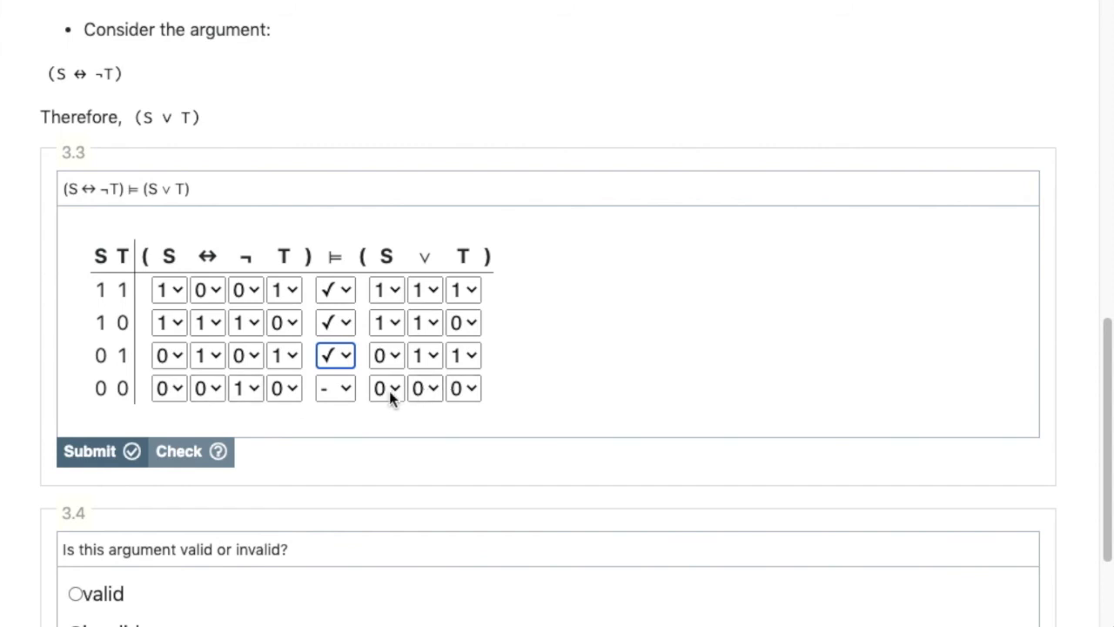
click(345, 390)
click(336, 418)
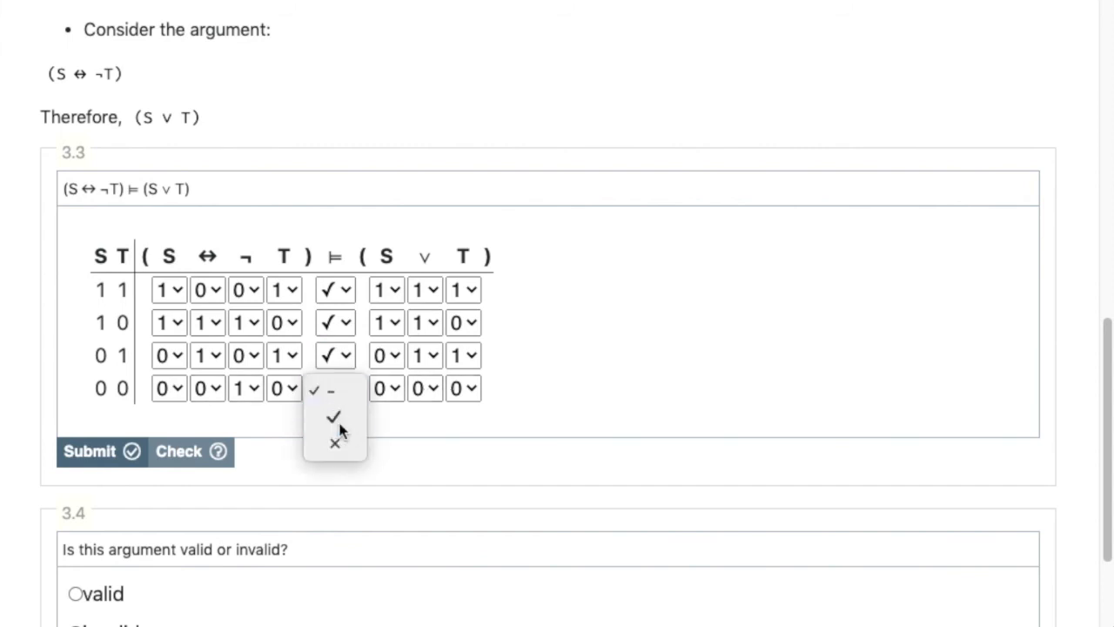
- Check the completed truth table of exercise 3.3 for correctness and dismiss the feedback
click(213, 464)
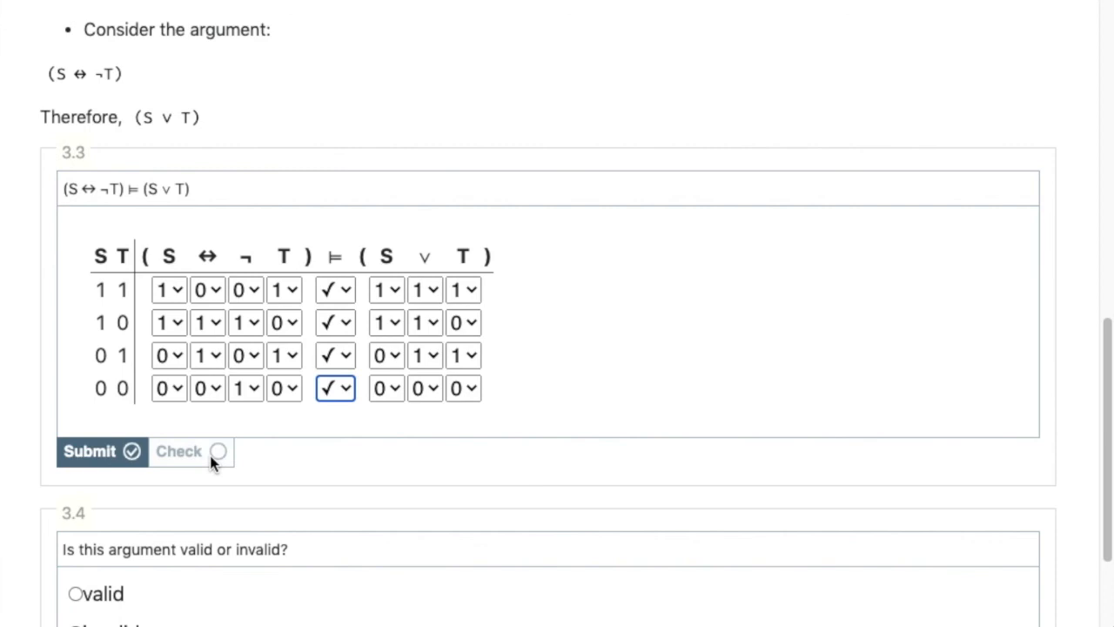
click(213, 462)
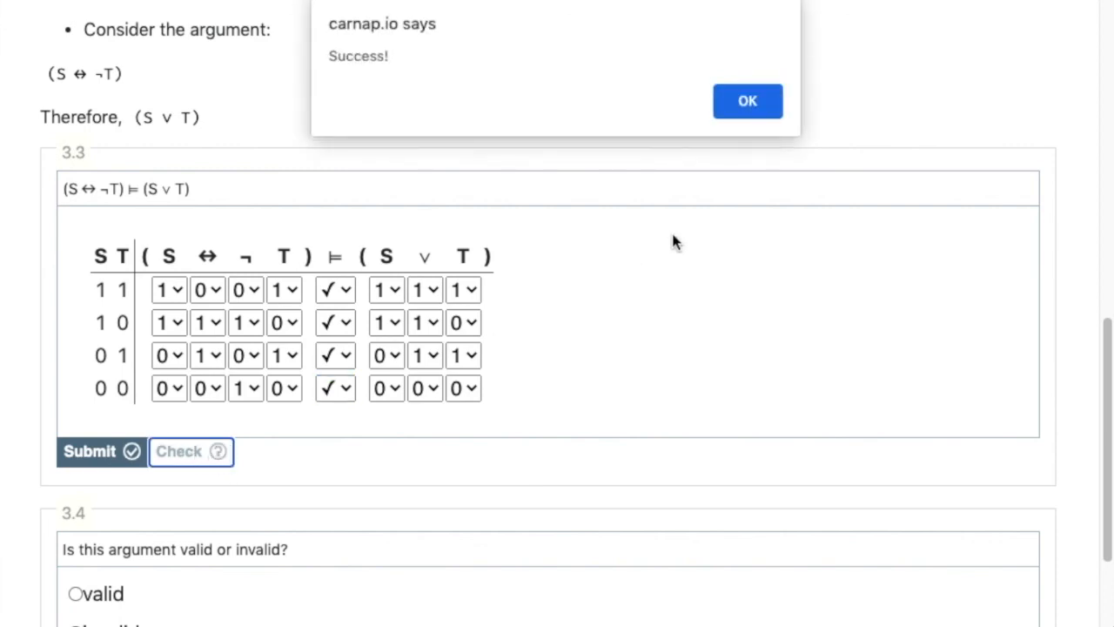
click(752, 94)
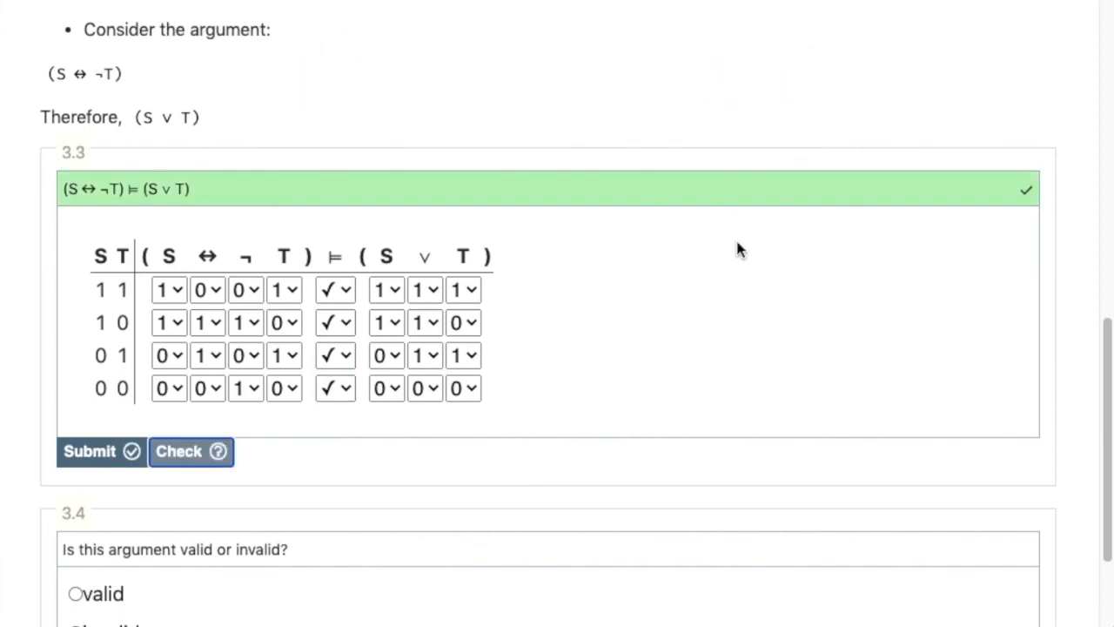
click(119, 451)
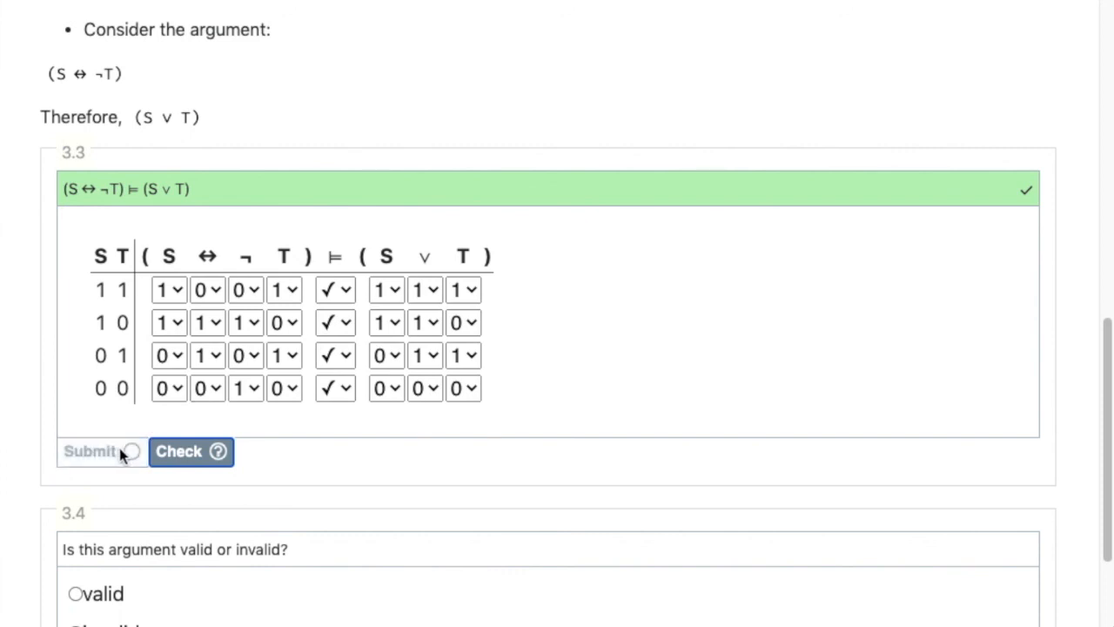
click(340, 296)
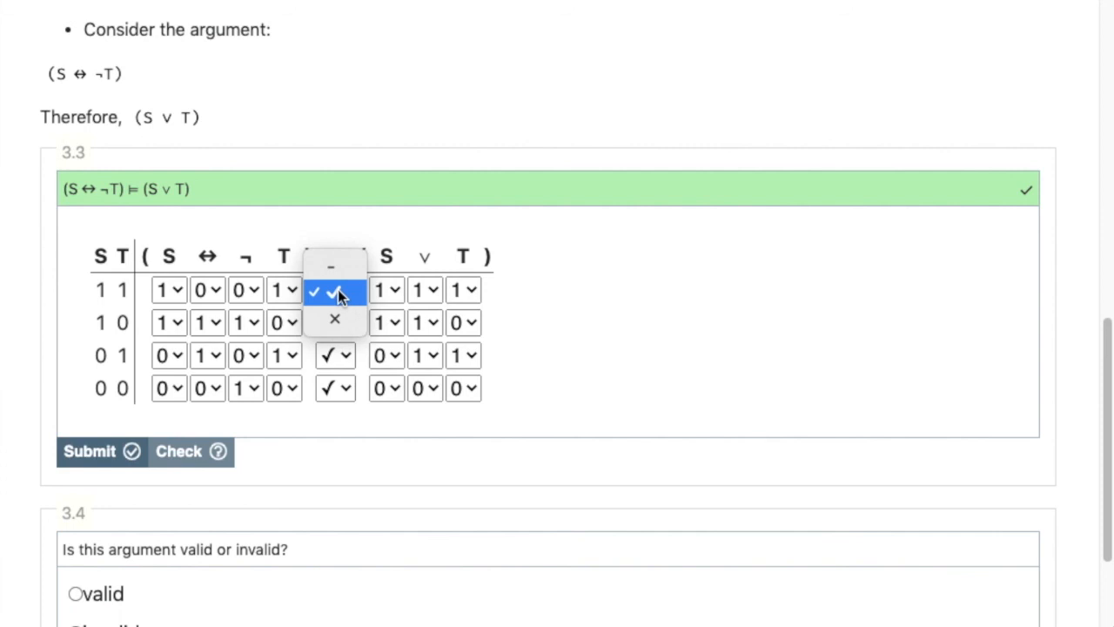
click(401, 222)
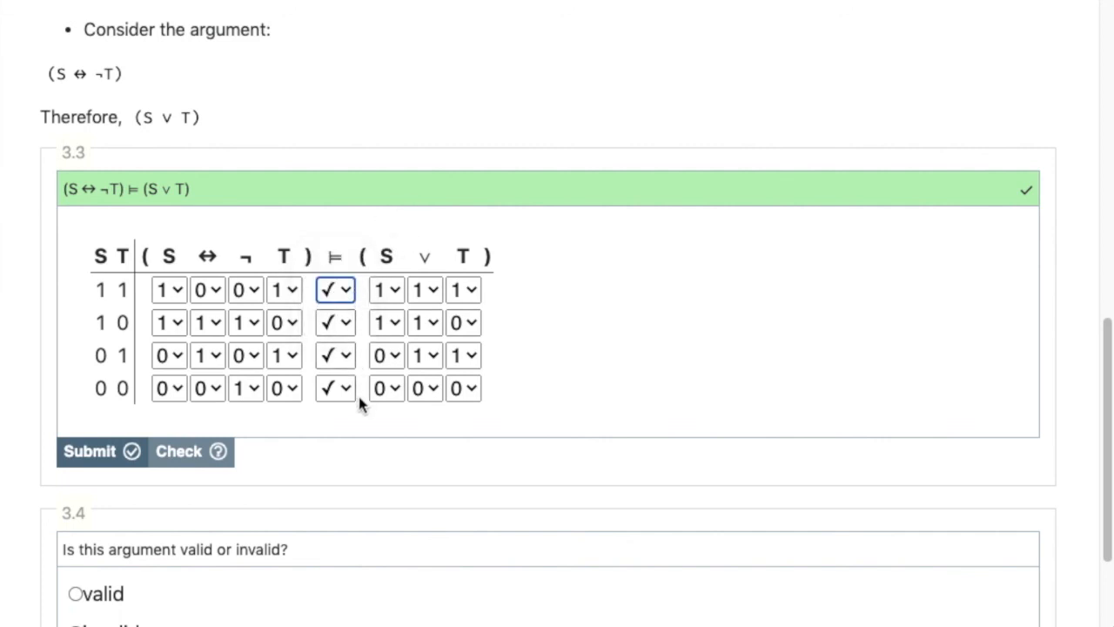
- Answer question 3.4 by classifying the argument as valid
scroll(363, 395, down, 3)
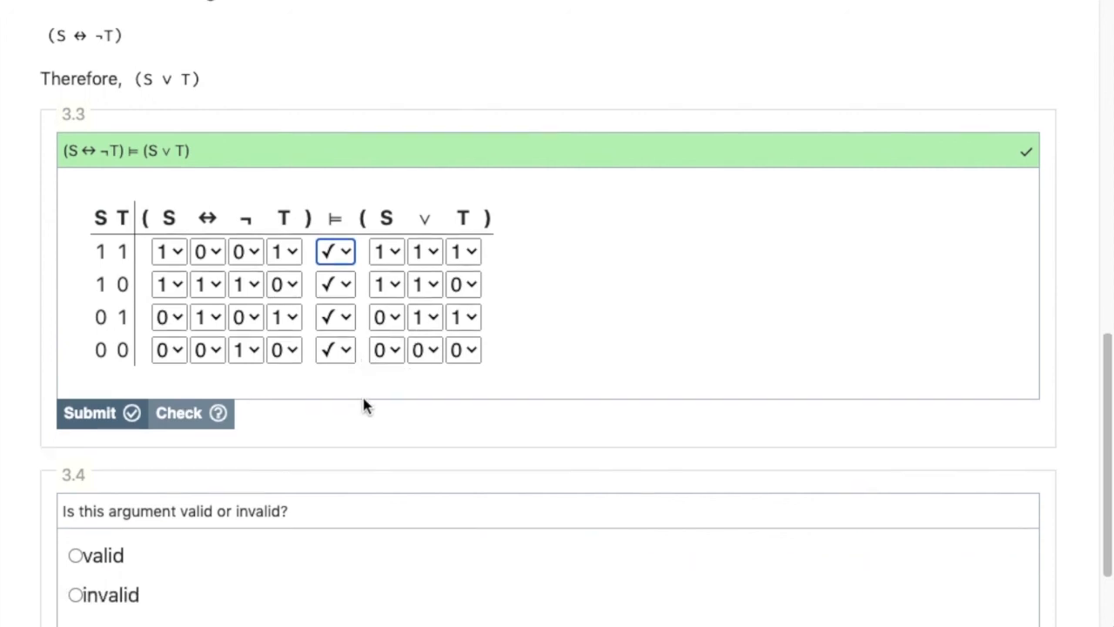
click(75, 475)
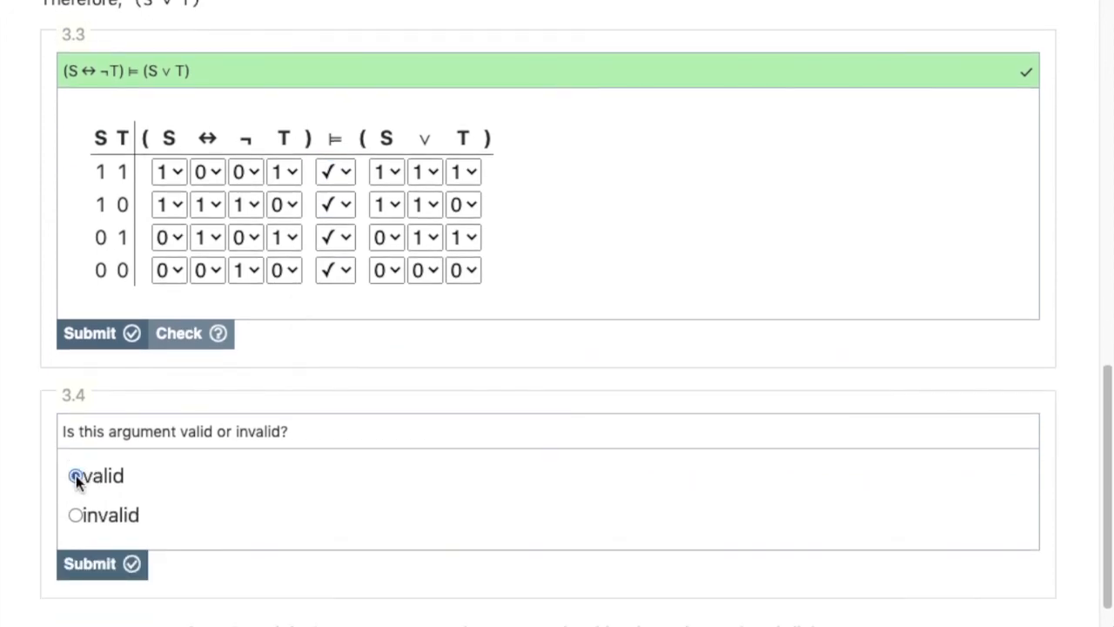
click(121, 564)
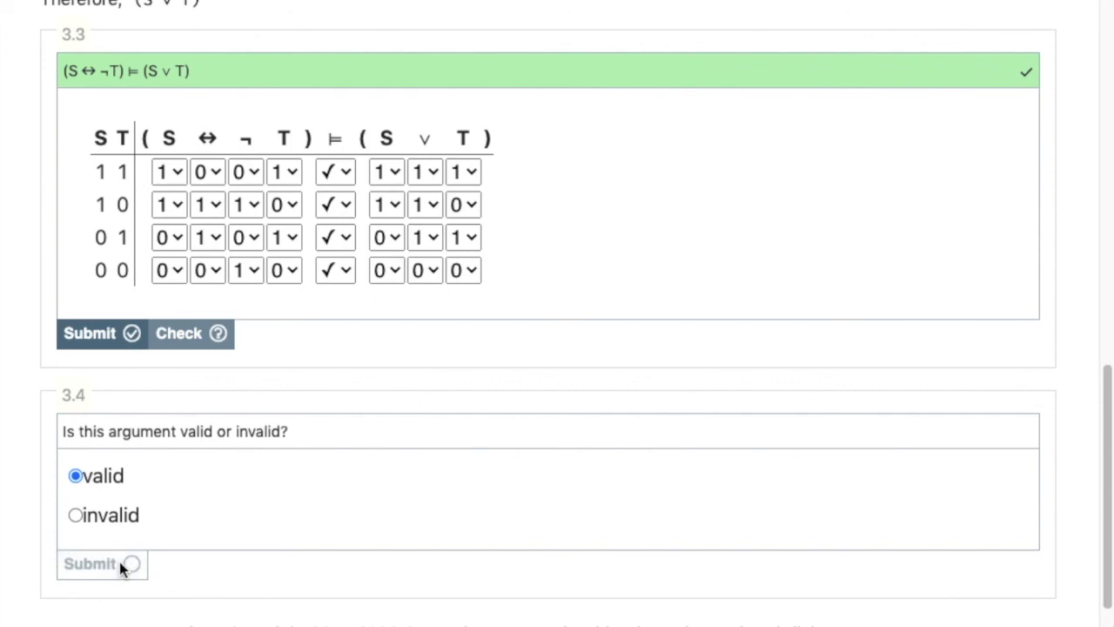